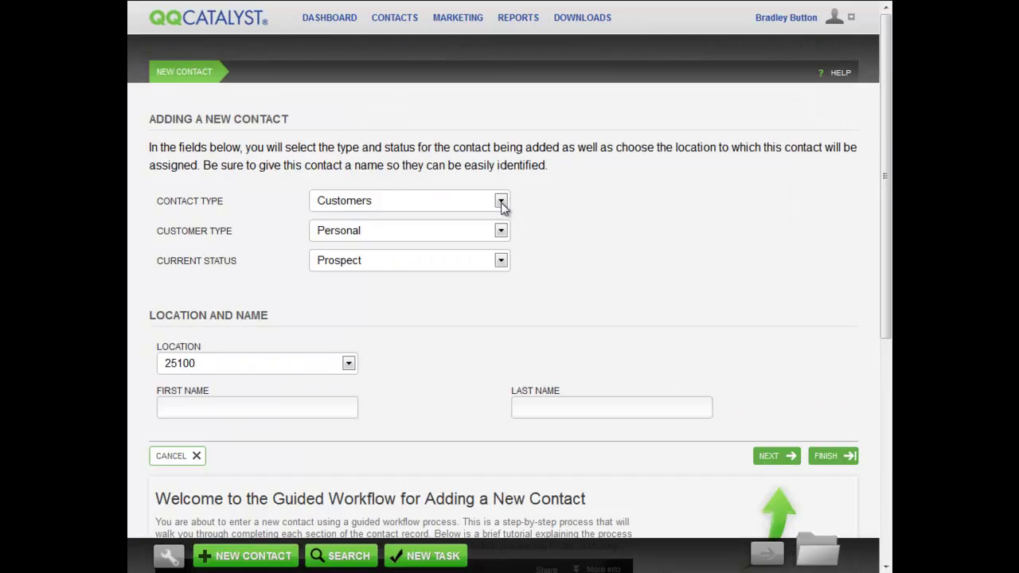
Step: Set the new contact to type Employees, status Active and location Office1, then continue
click(500, 202)
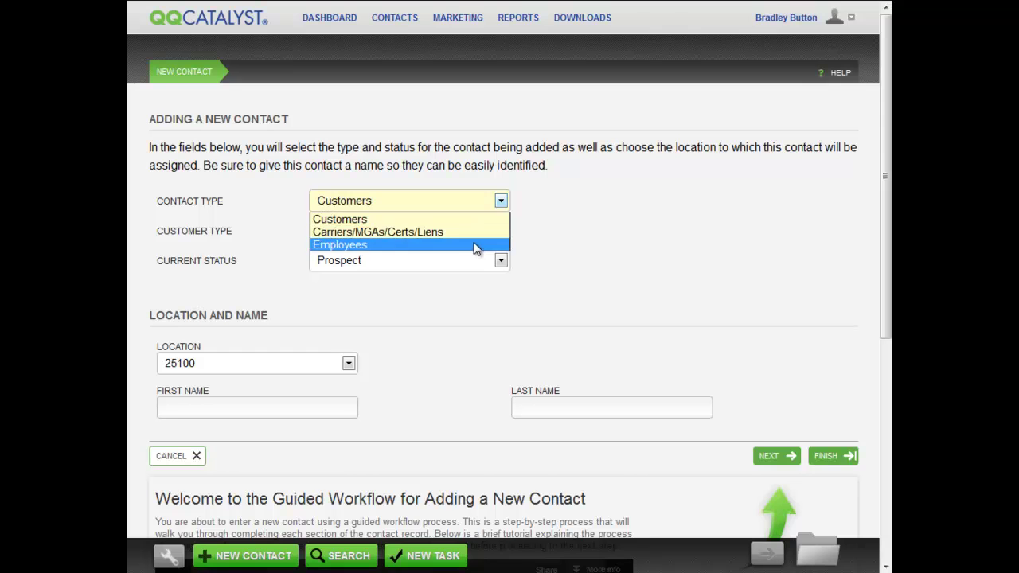
click(474, 247)
click(500, 230)
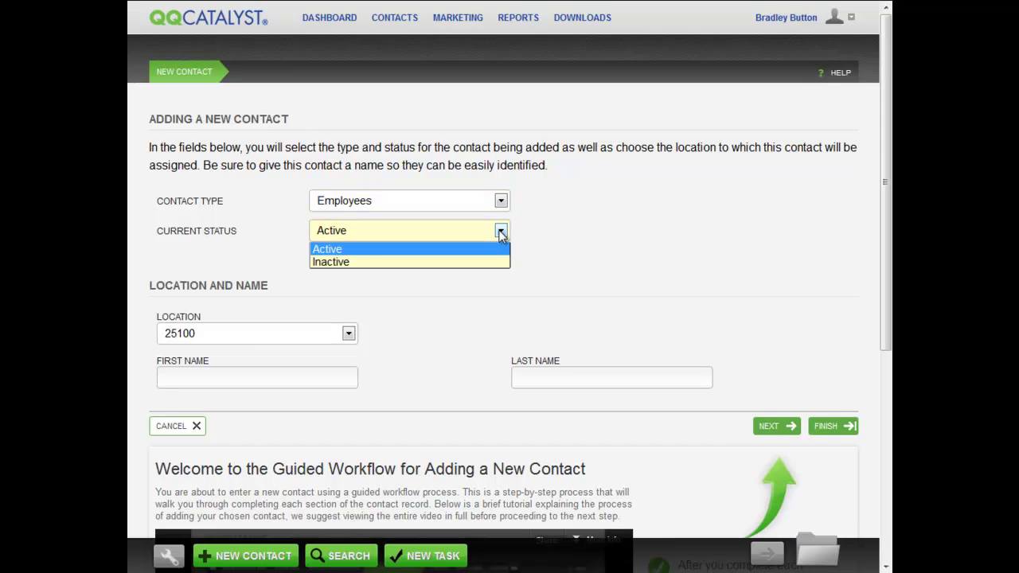
click(478, 249)
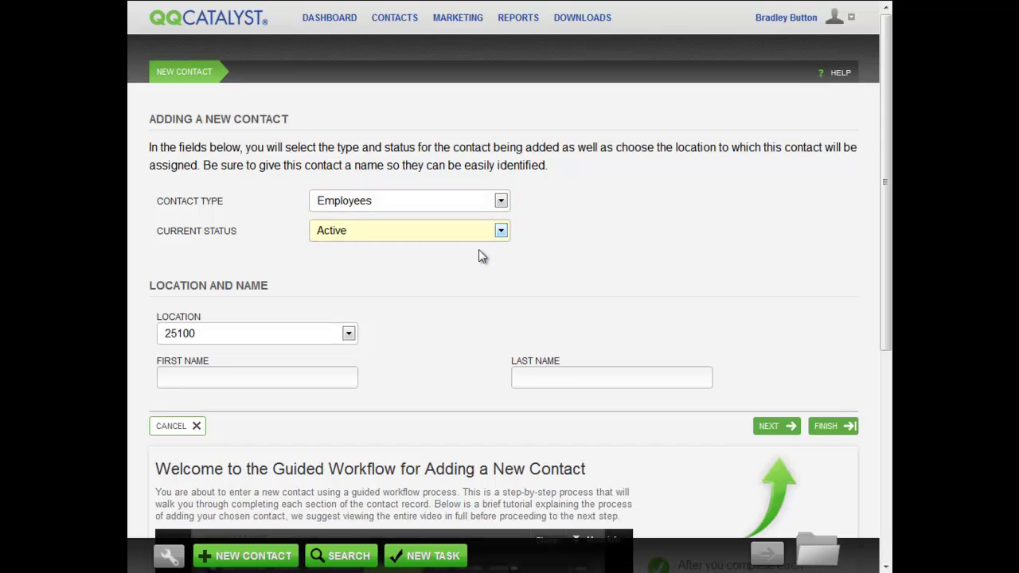
click(347, 333)
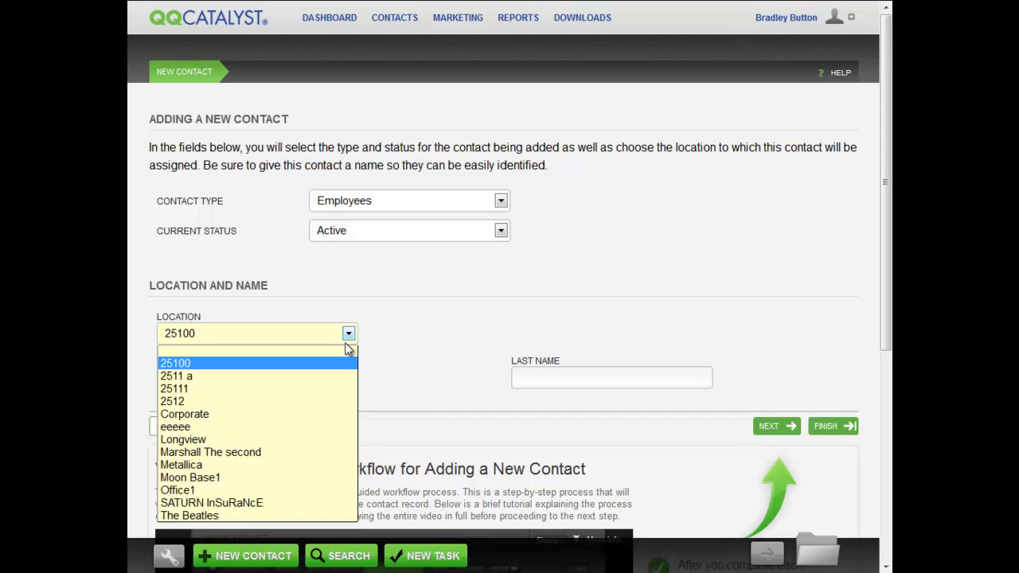
click(278, 493)
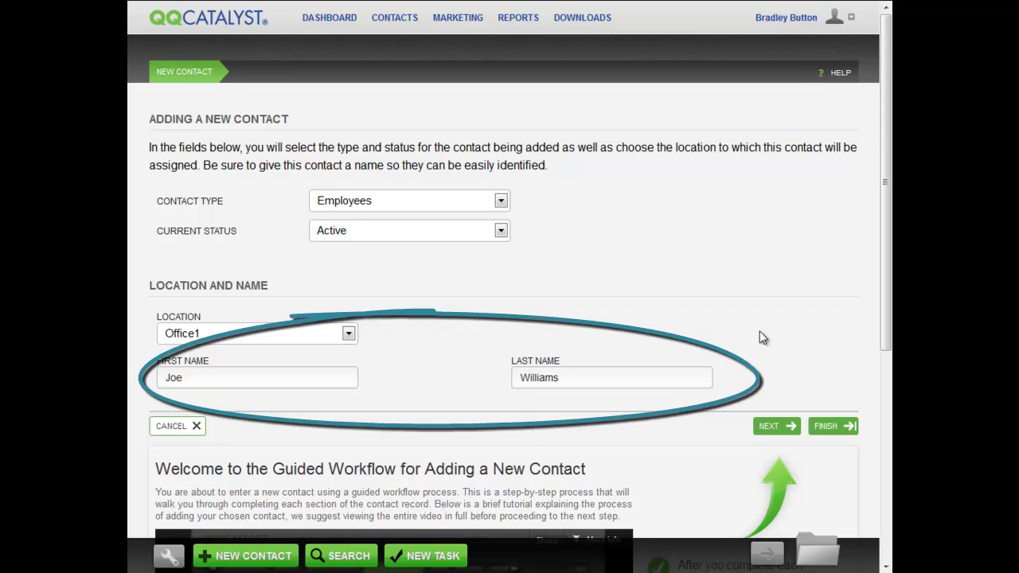
click(776, 427)
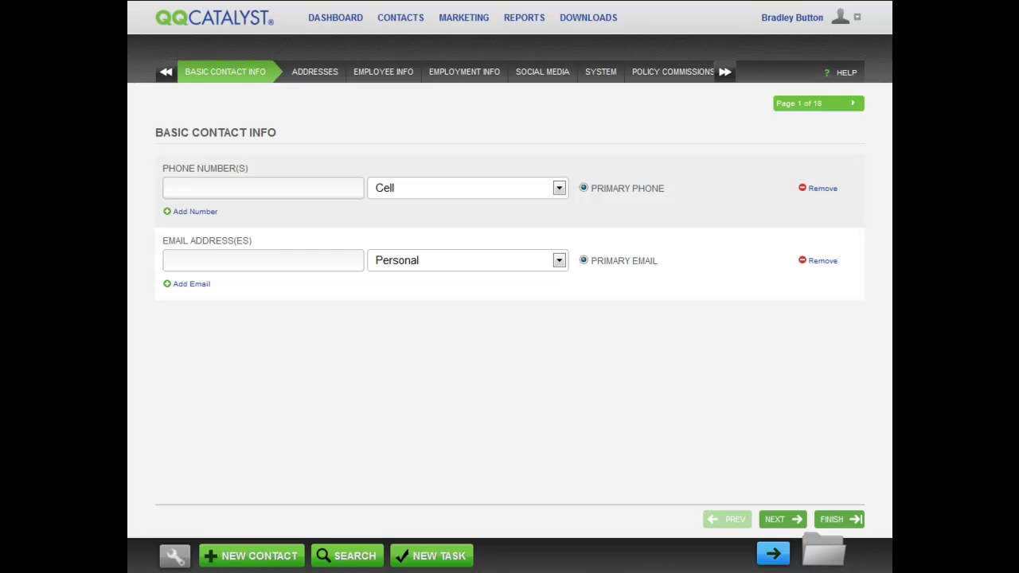
Step: Enter the employee's two cell phone numbers
click(207, 190)
click(184, 213)
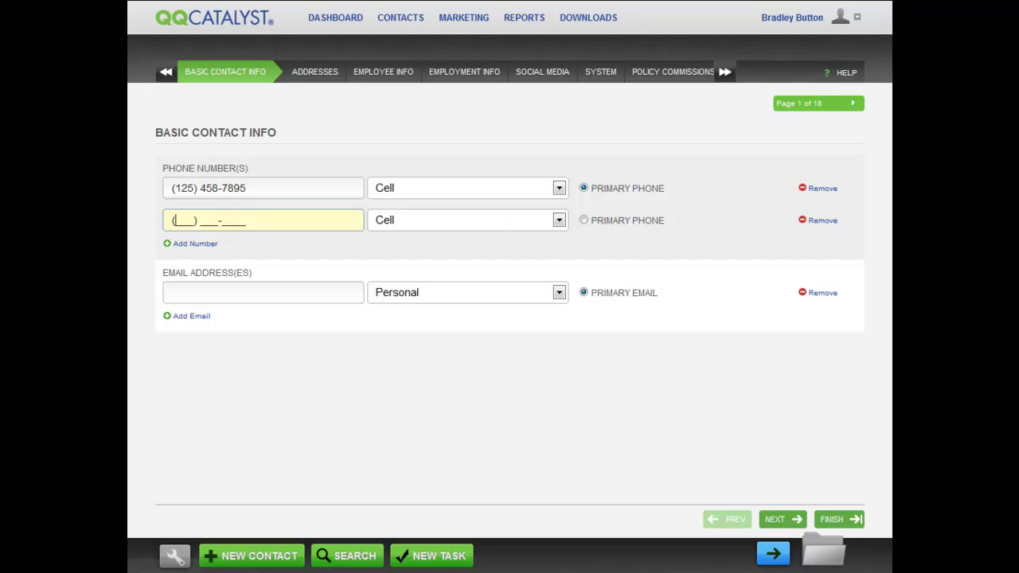
click(200, 243)
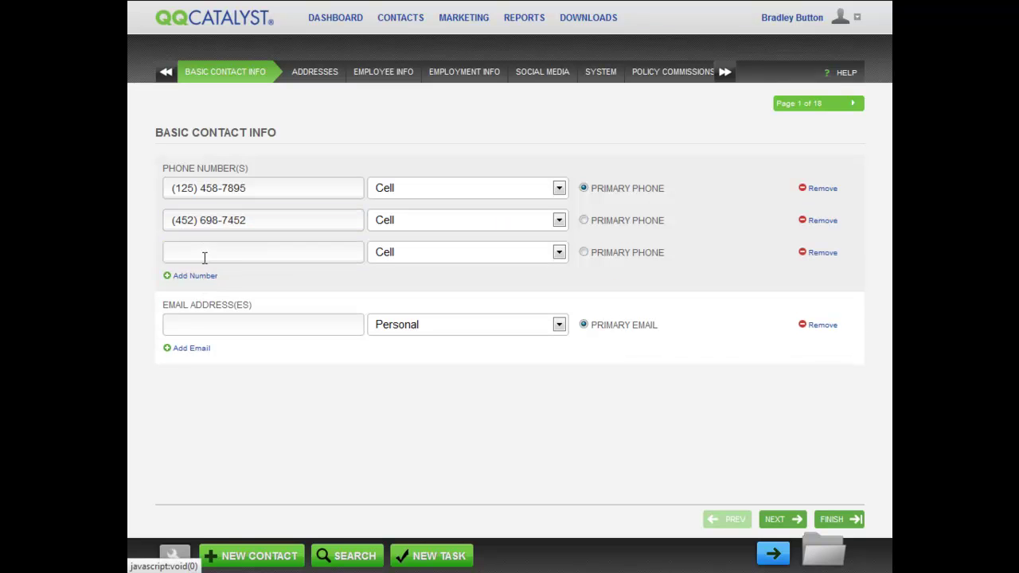
Step: Enter the employee's two personal e-mail addresses and remove the empty phone and e-mail rows
click(204, 320)
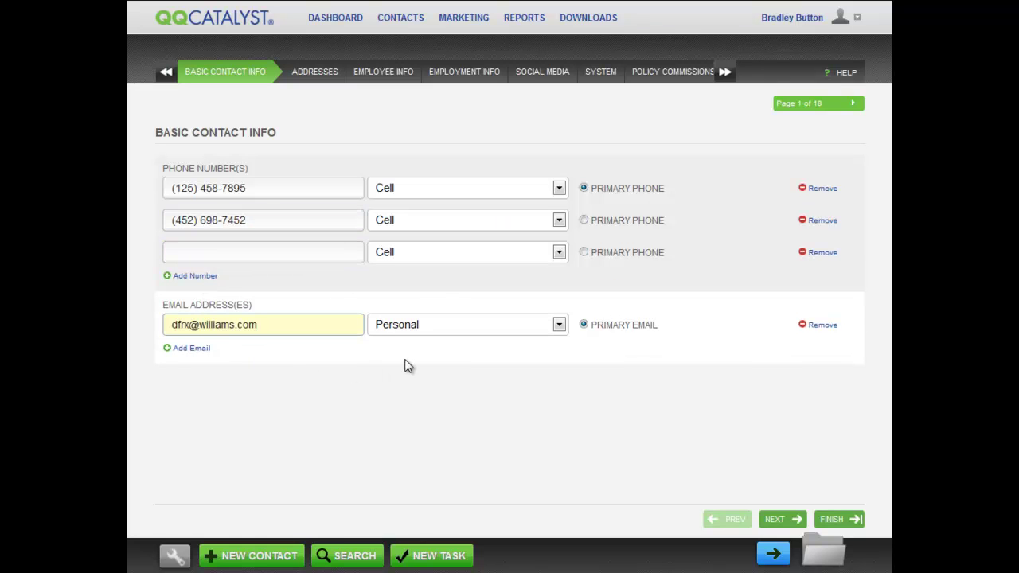
click(192, 349)
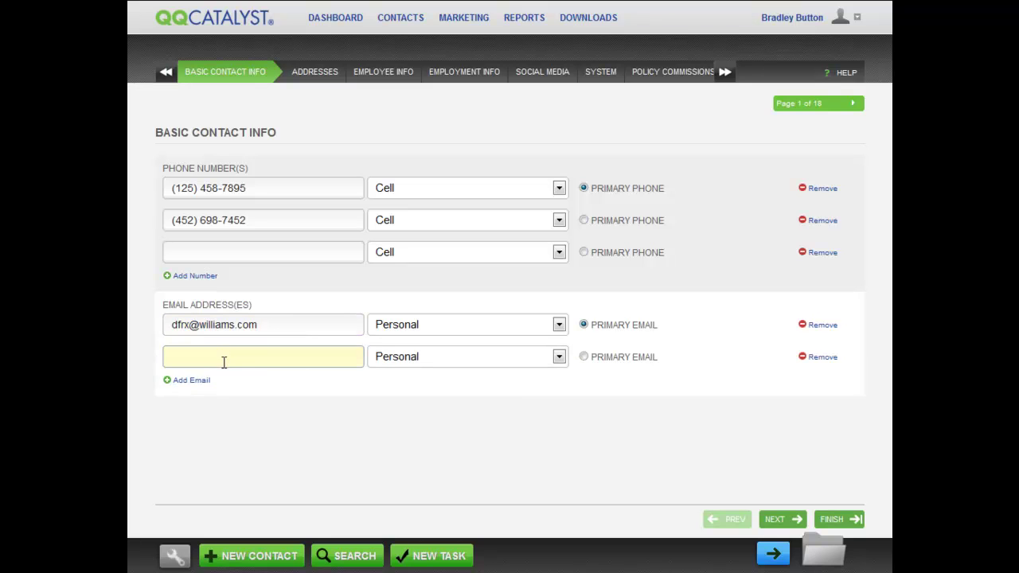
click(193, 383)
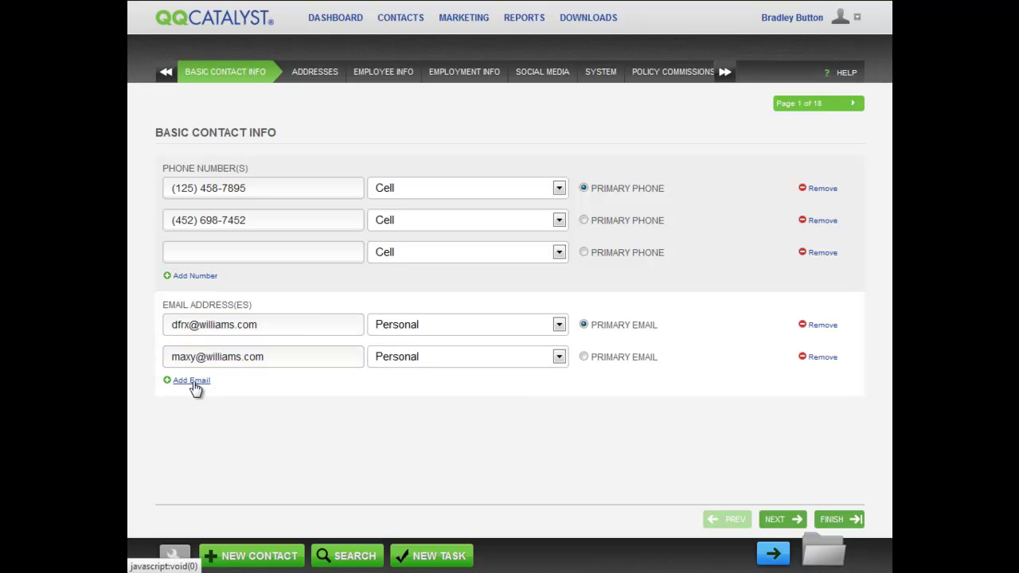
click(446, 434)
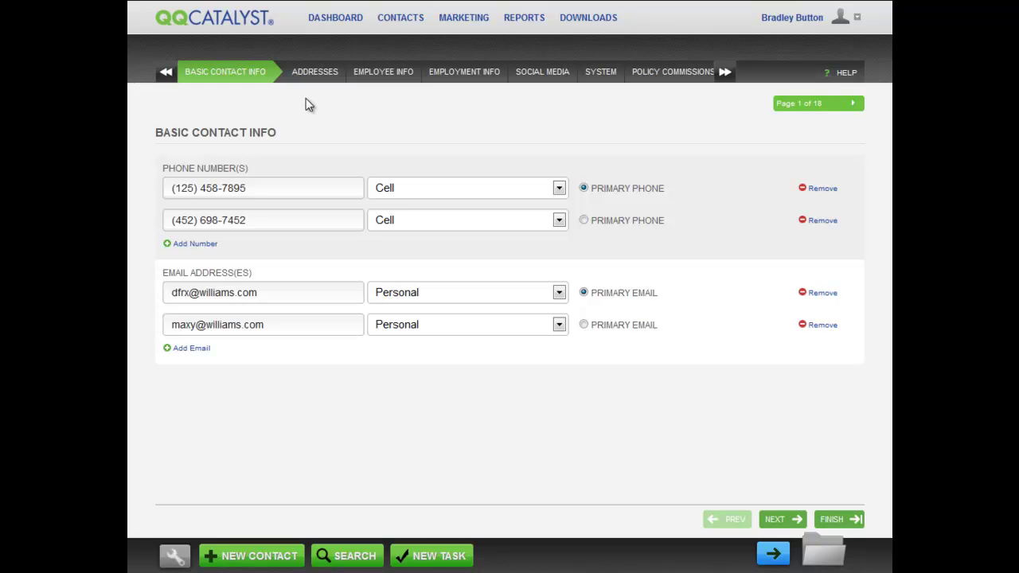
Step: Move between the Employee Info, System and Addresses pages, finishing on Addresses with the mailing address
click(370, 75)
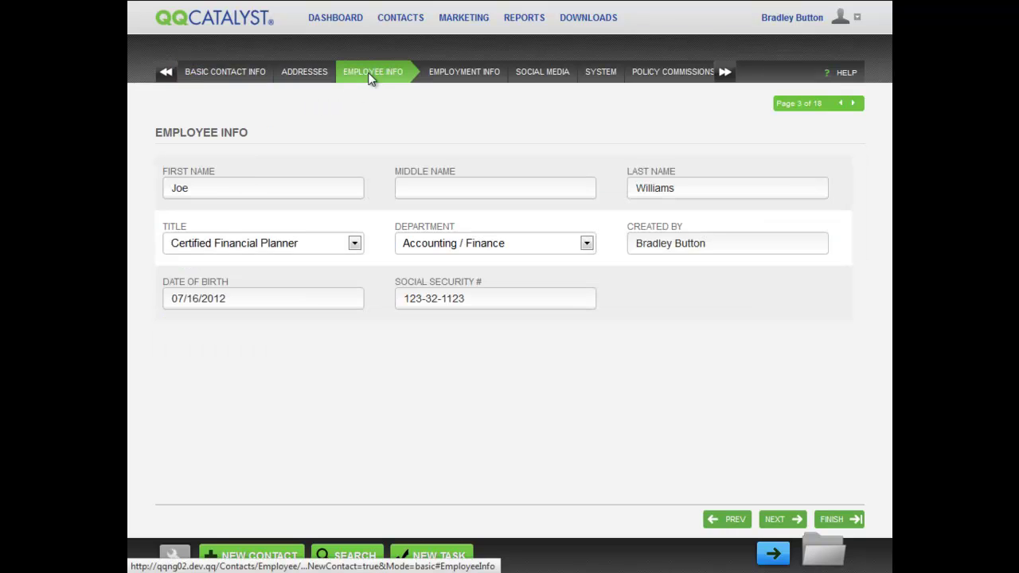
click(300, 77)
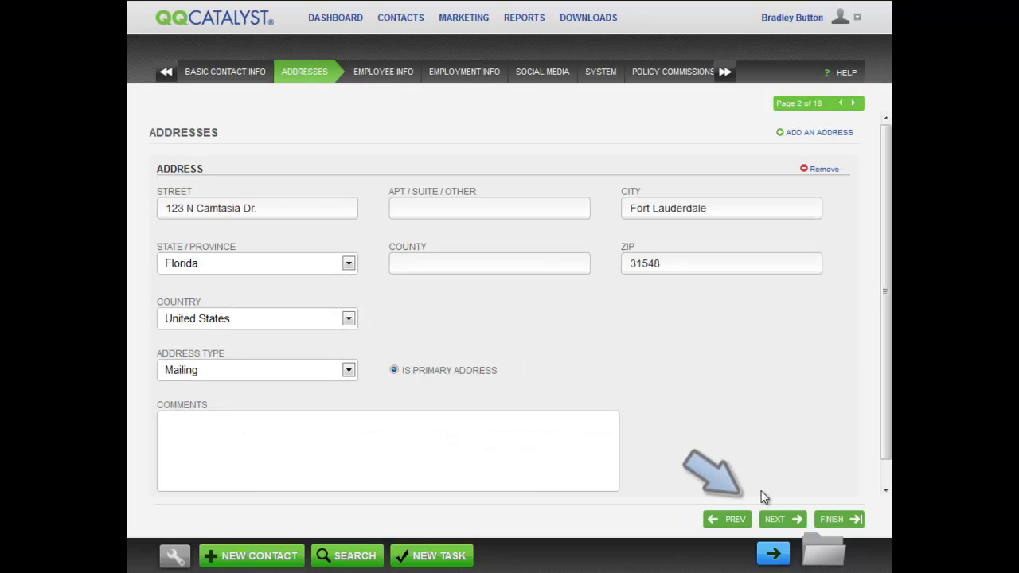
click(780, 523)
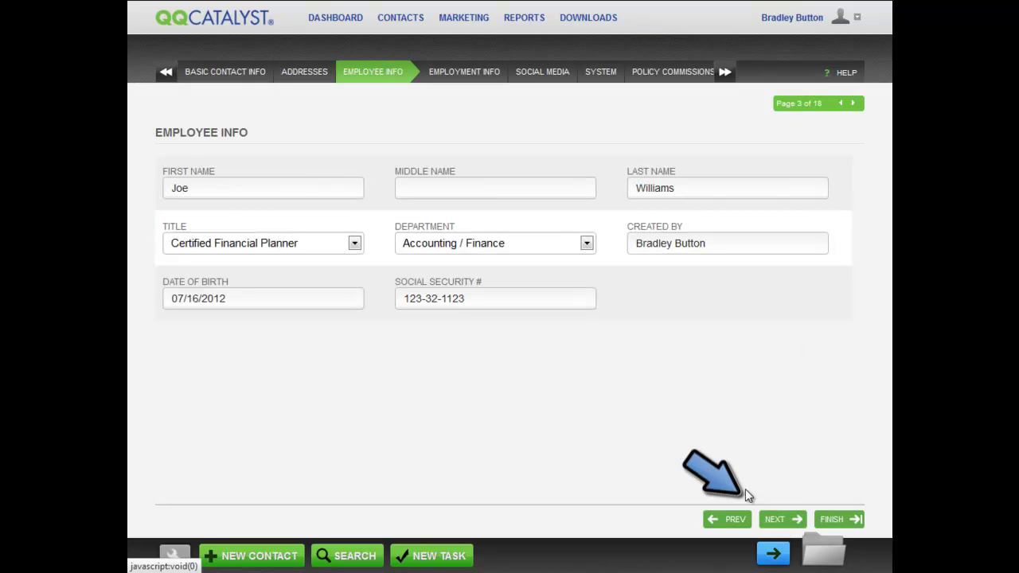
click(733, 521)
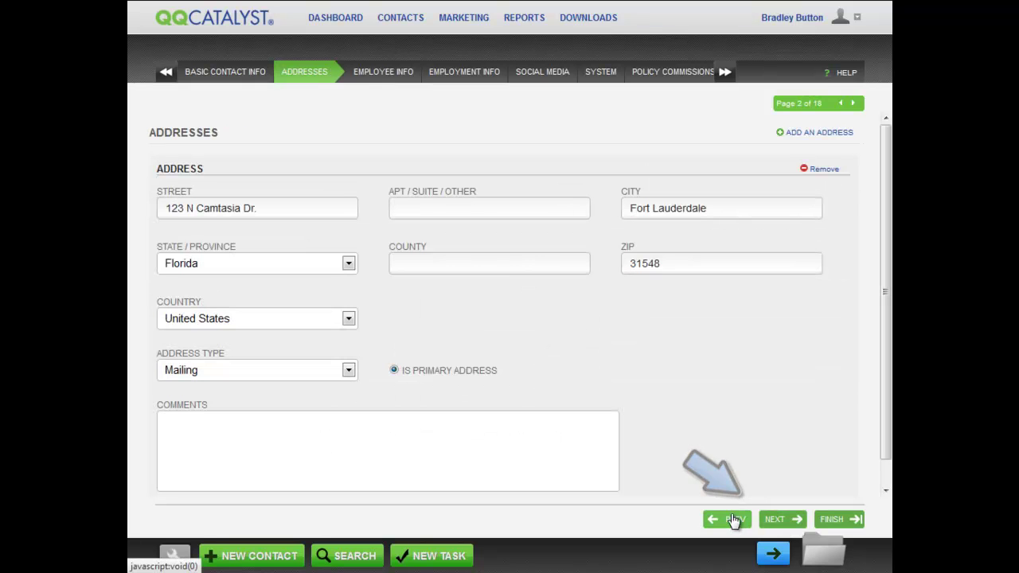
click(404, 76)
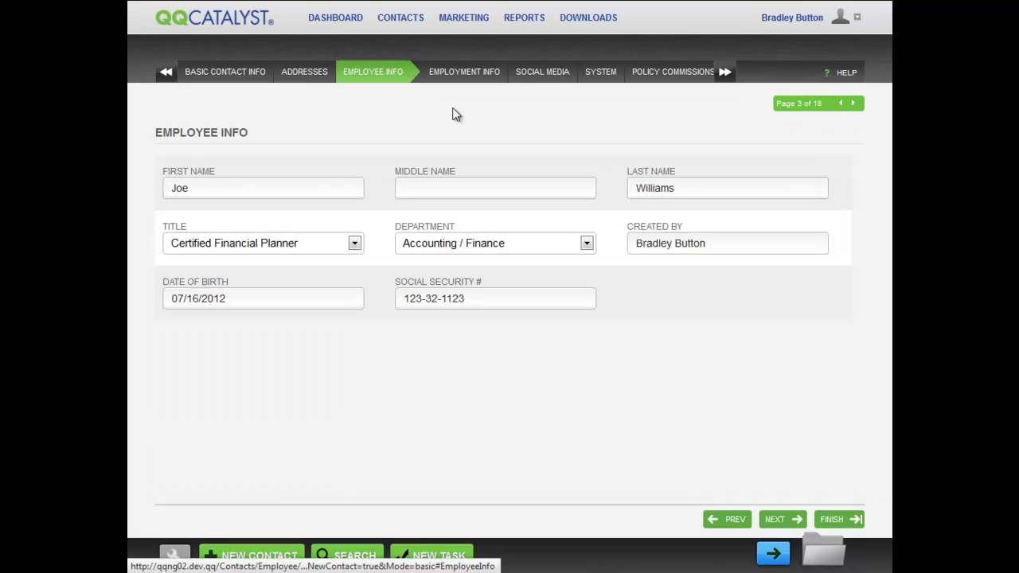
click(601, 77)
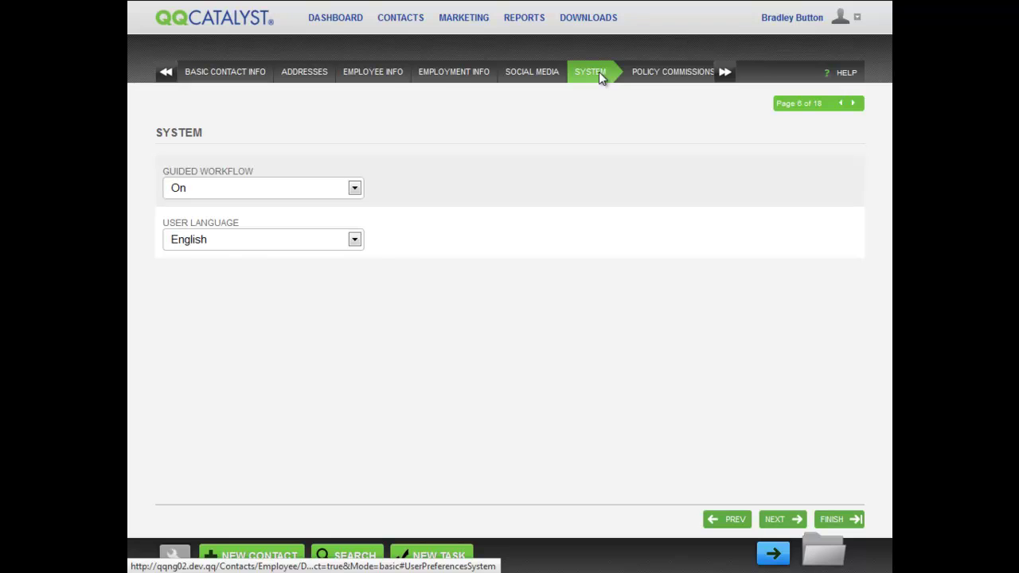
click(724, 73)
click(725, 73)
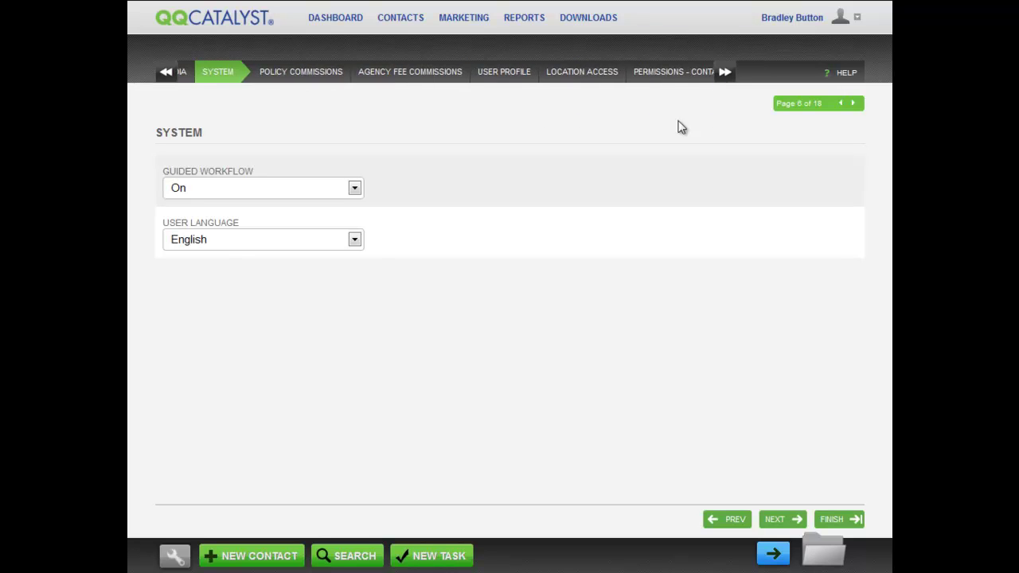
click(167, 74)
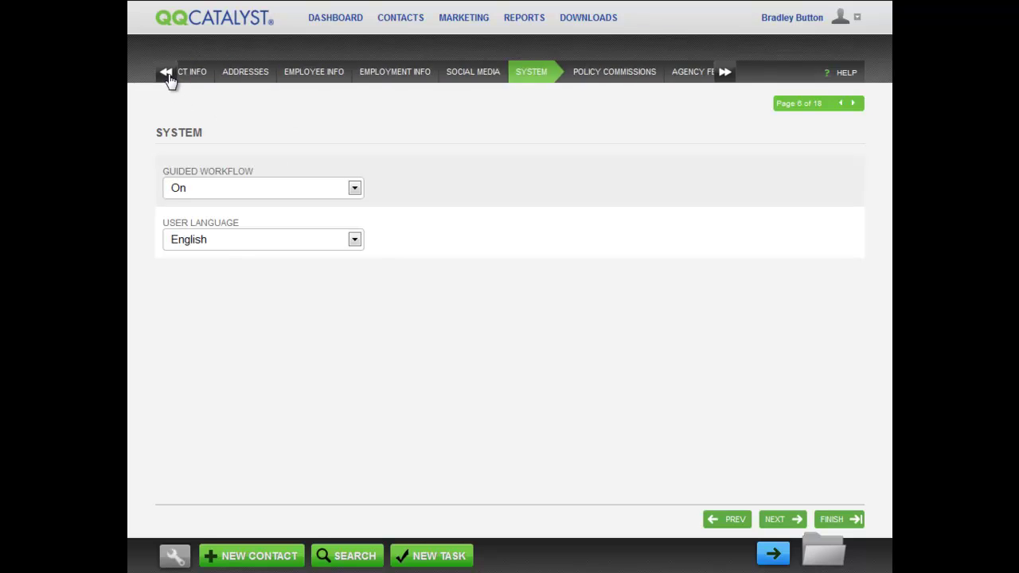
click(800, 124)
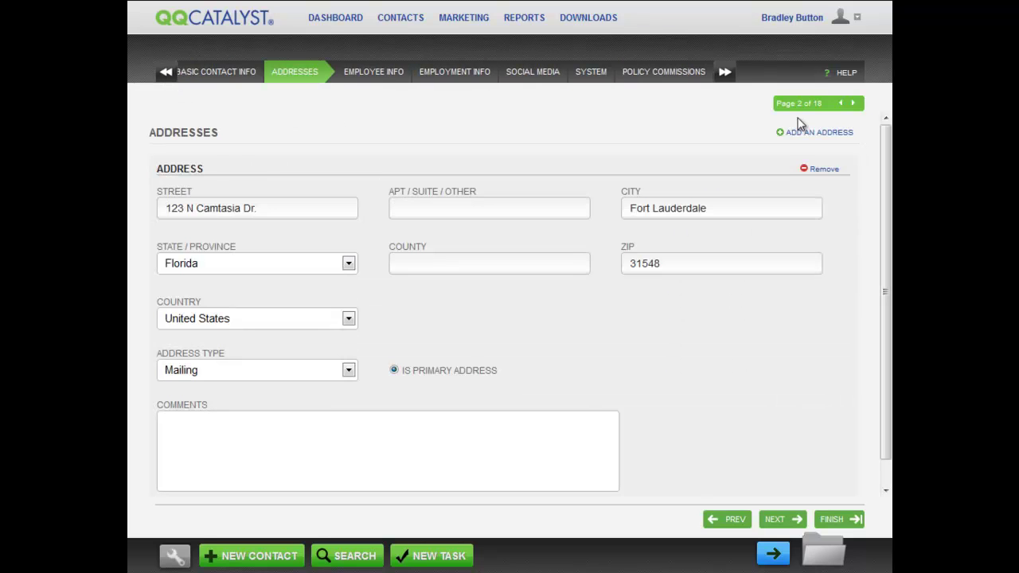
click(854, 105)
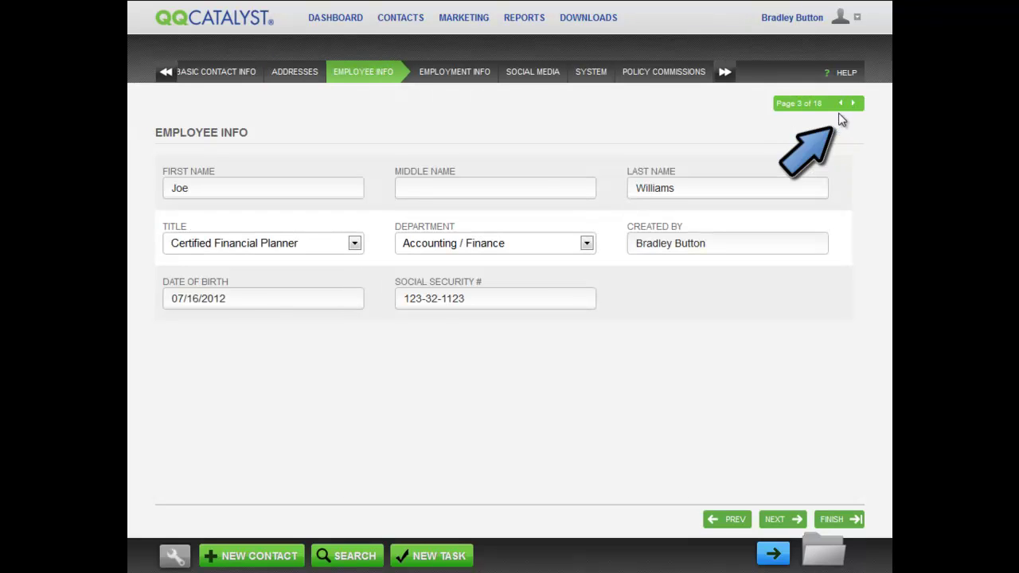
click(842, 105)
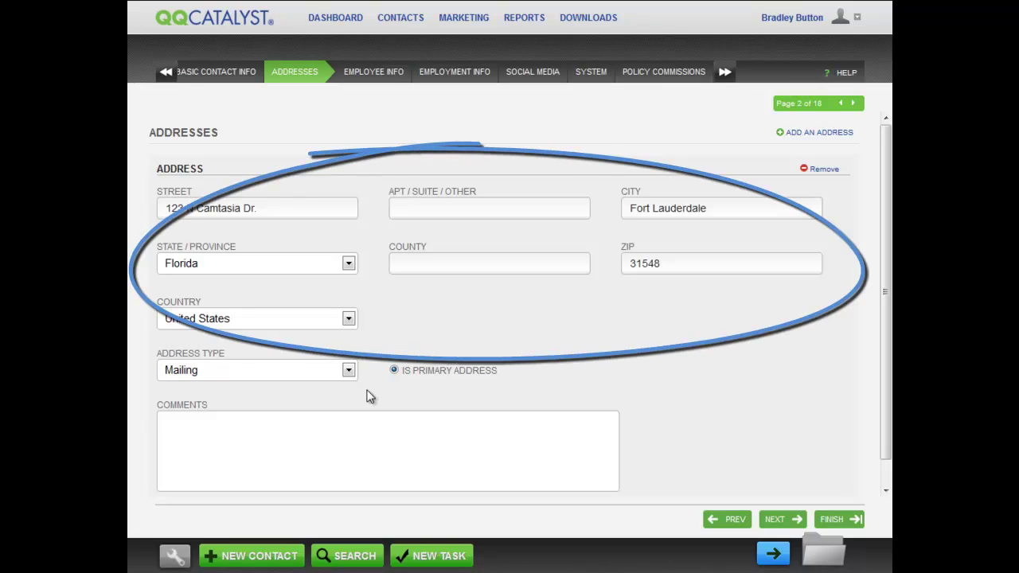
Step: Change the primary address type from Mailing to Billing
click(349, 371)
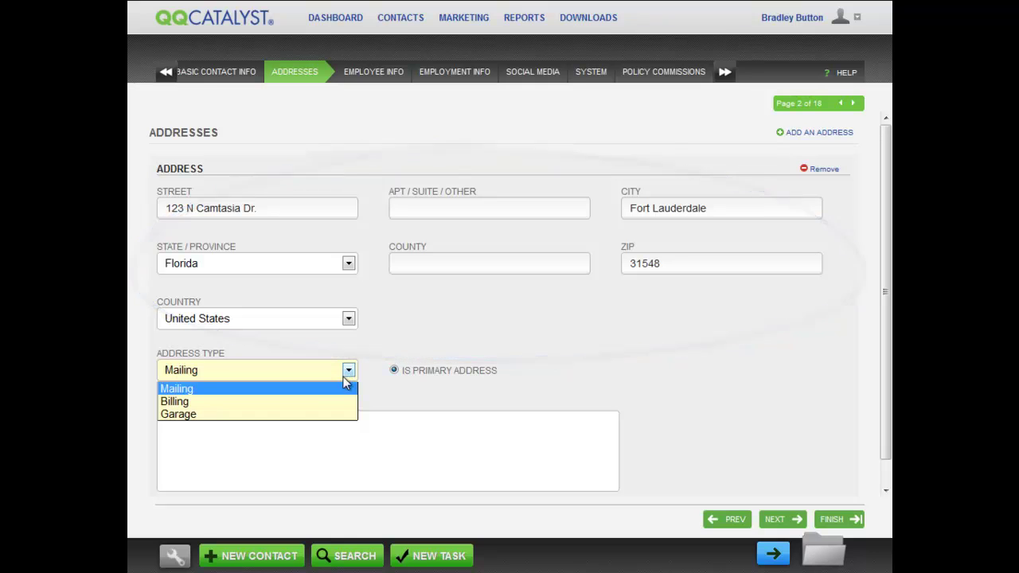
click(333, 402)
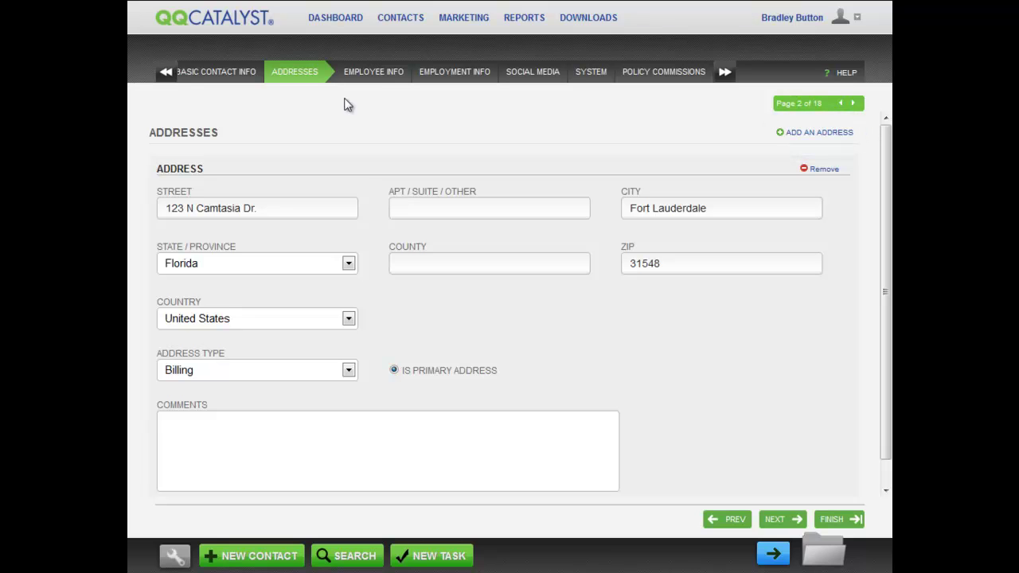
Step: Go through the Employee Info, Employment Info and Social Media pages in turn
click(381, 73)
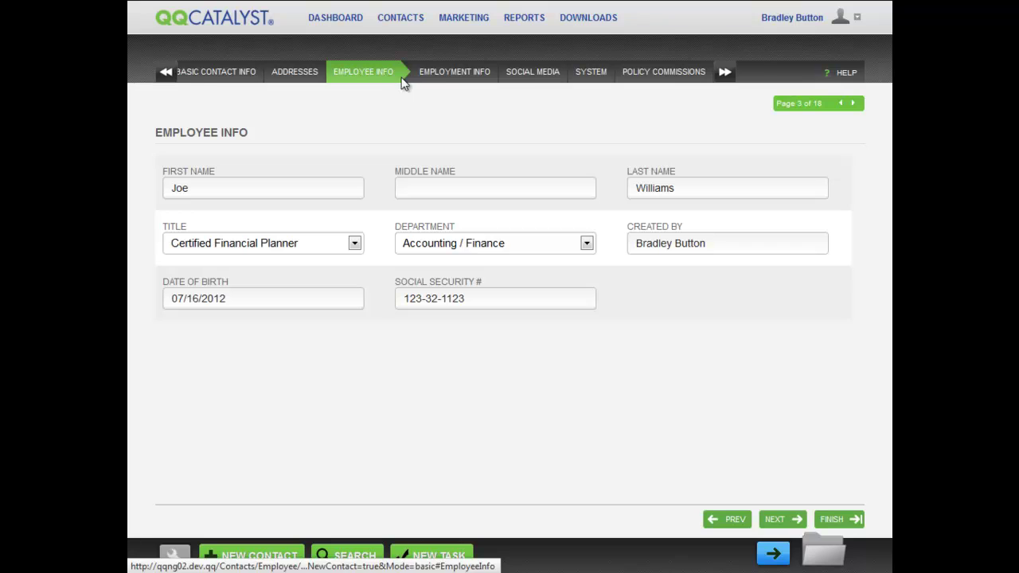
click(452, 77)
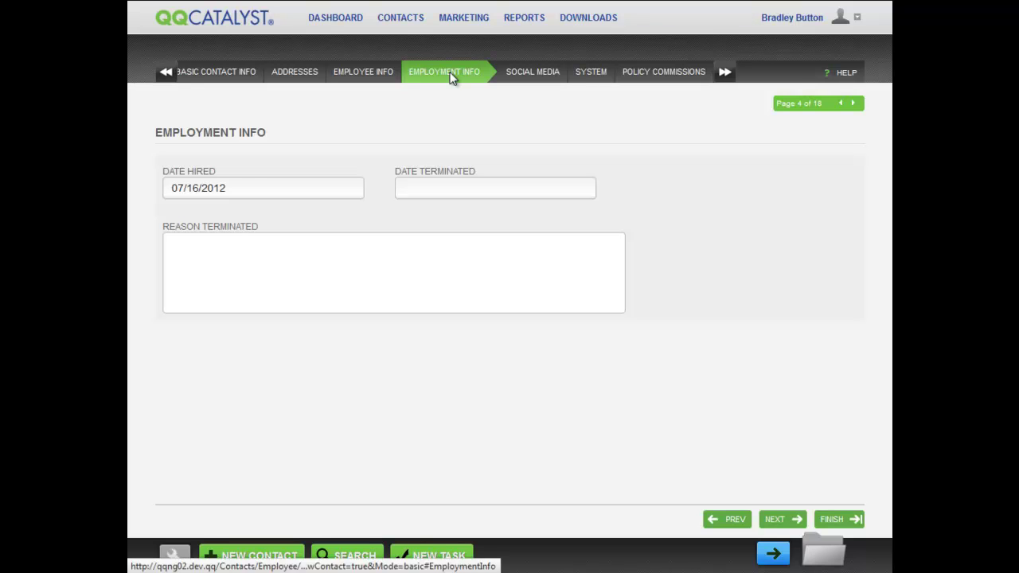
click(533, 72)
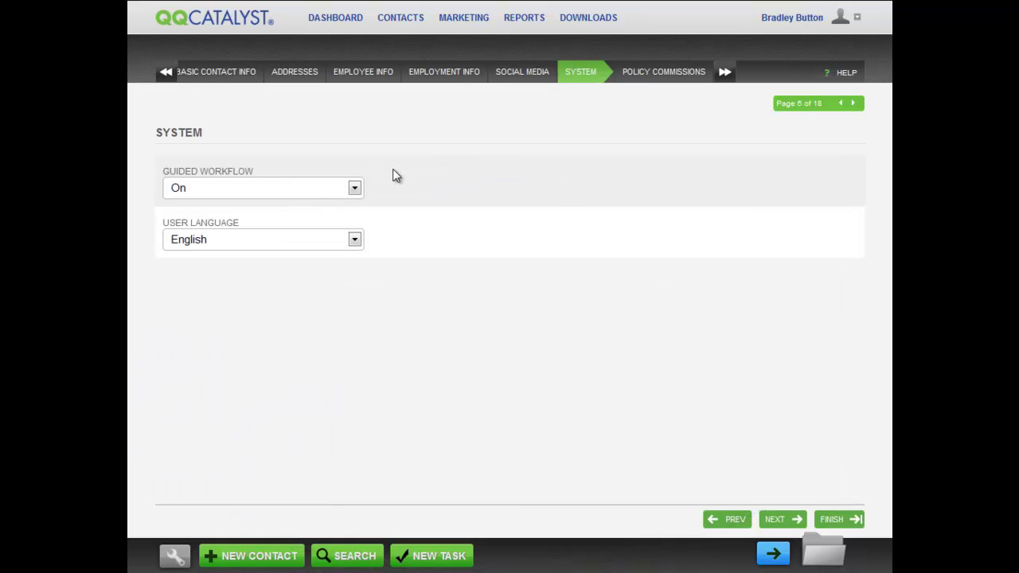
Step: Leave Guided Workflow On and User Language English, then advance to Policy Commissions
click(354, 189)
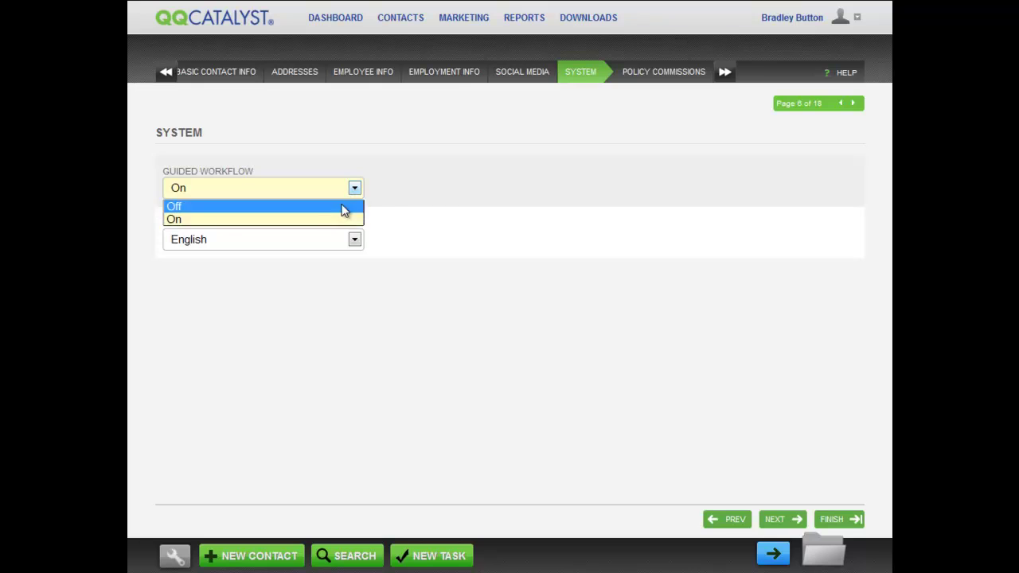
click(337, 220)
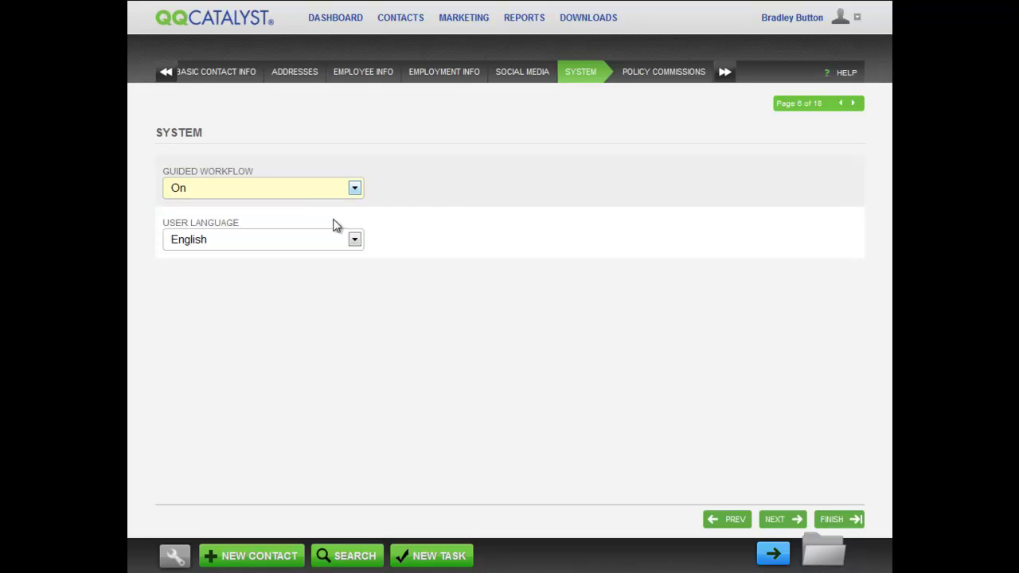
click(455, 212)
click(356, 189)
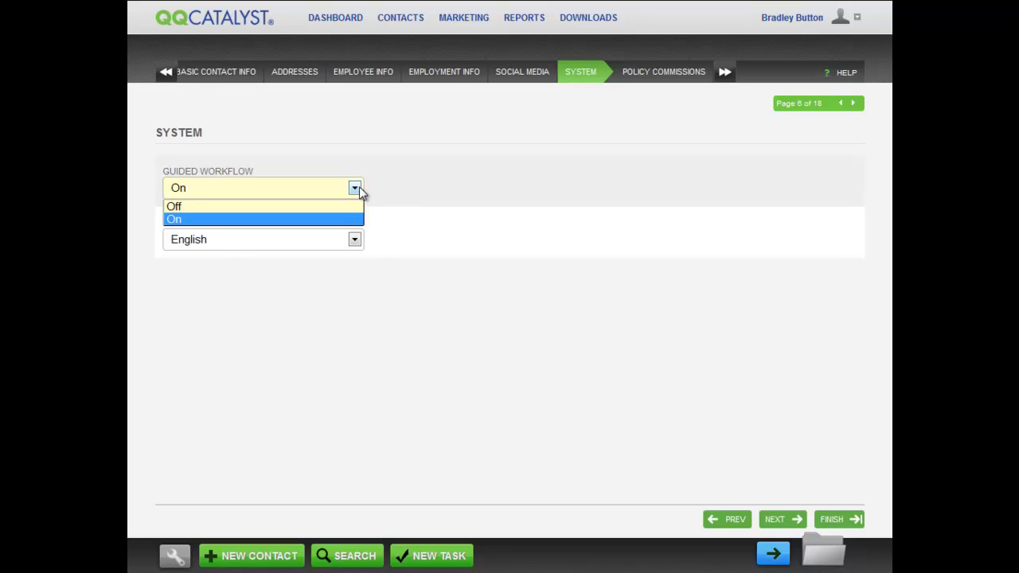
click(345, 206)
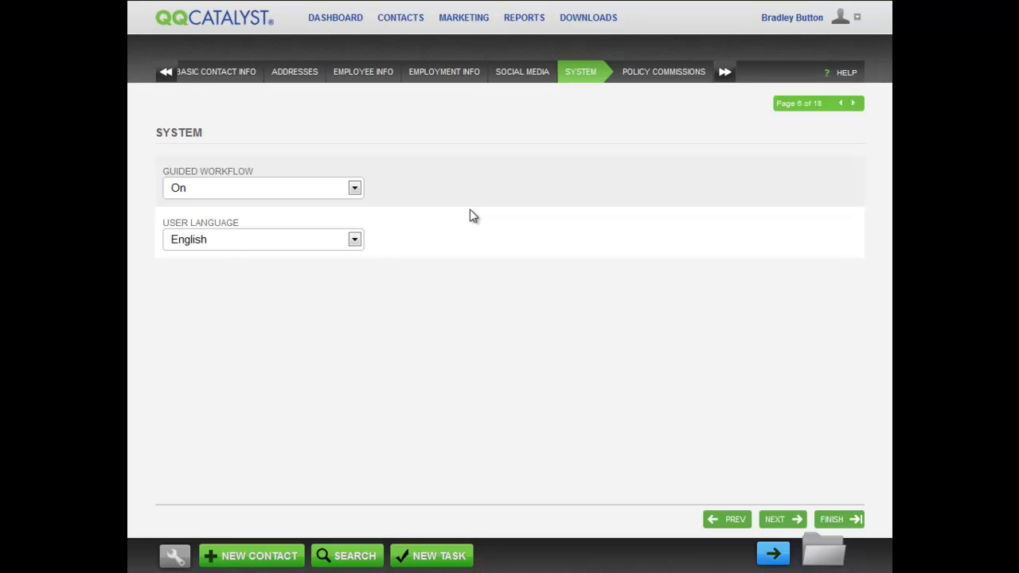
click(354, 240)
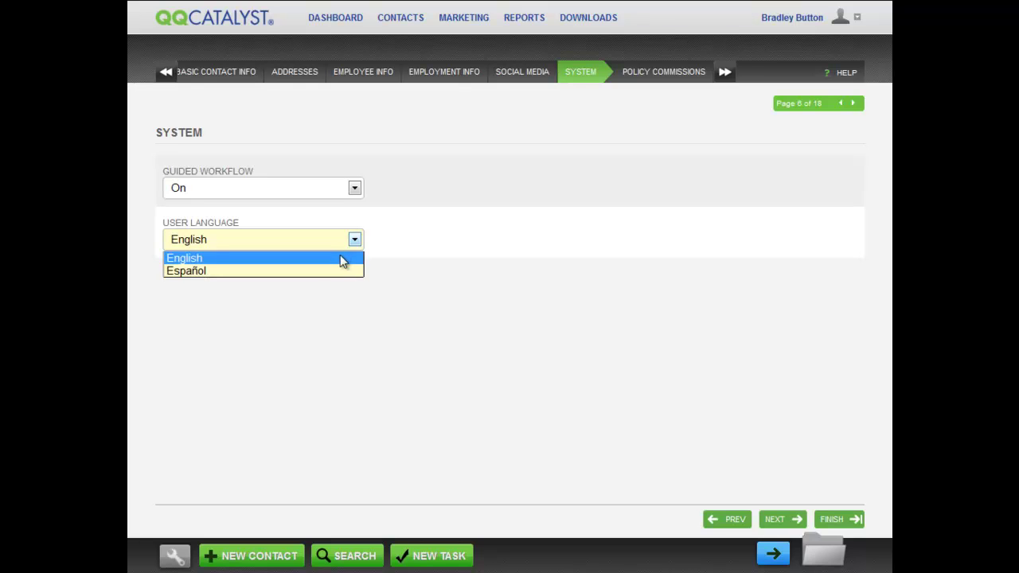
click(340, 258)
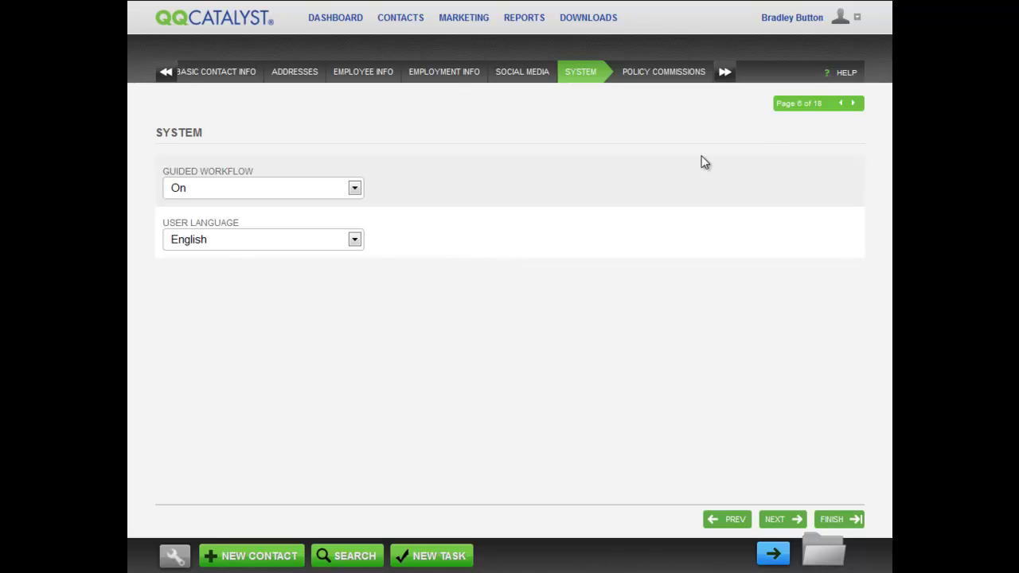
click(663, 71)
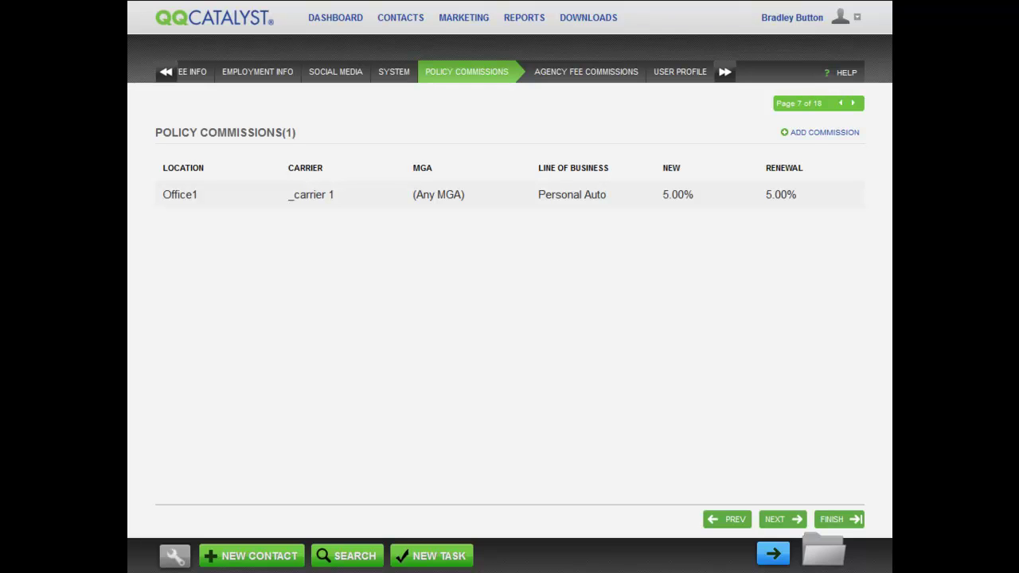
Step: Start a new policy commission applying to any location, carrier and line of business
click(818, 140)
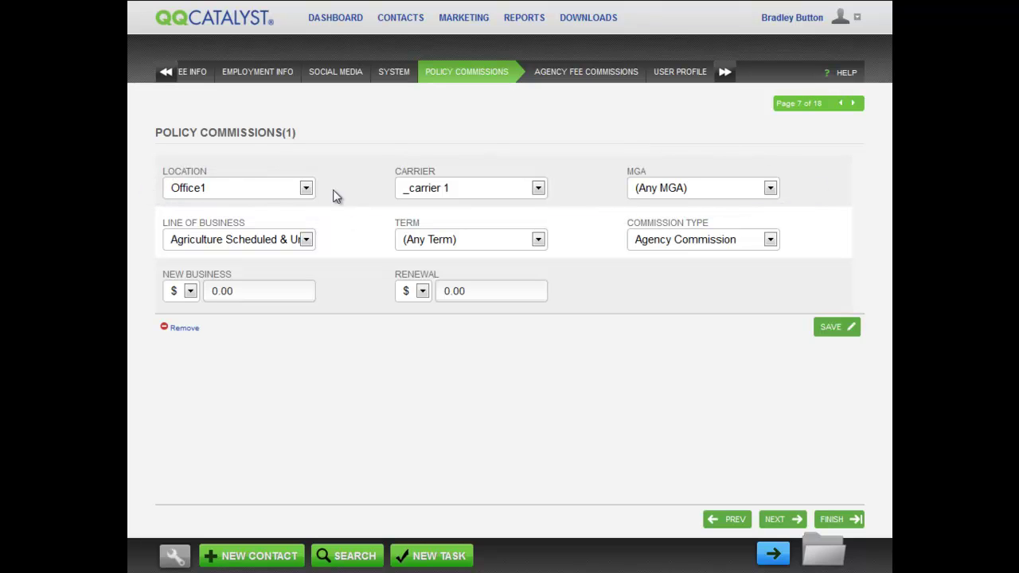
click(306, 188)
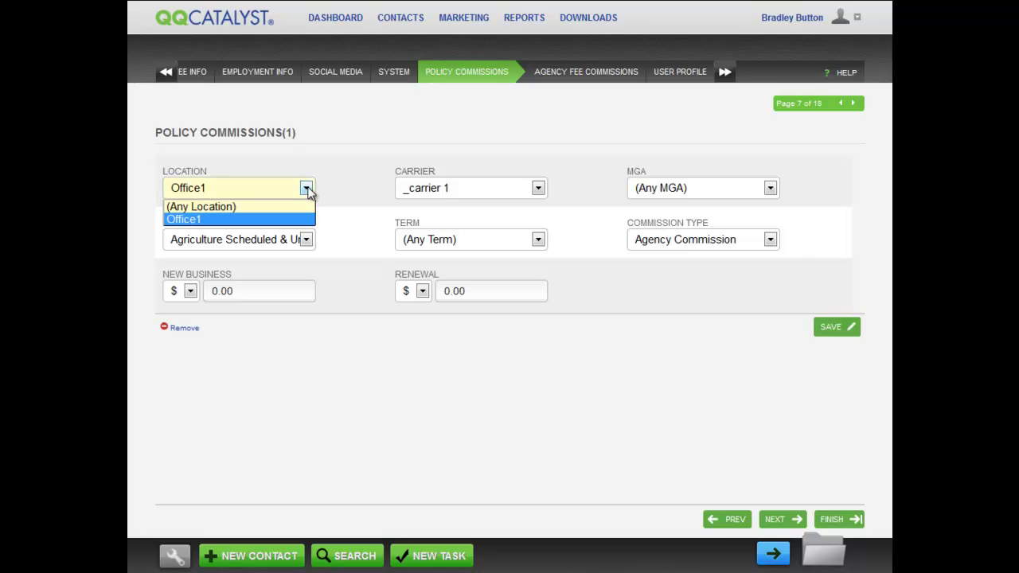
click(298, 205)
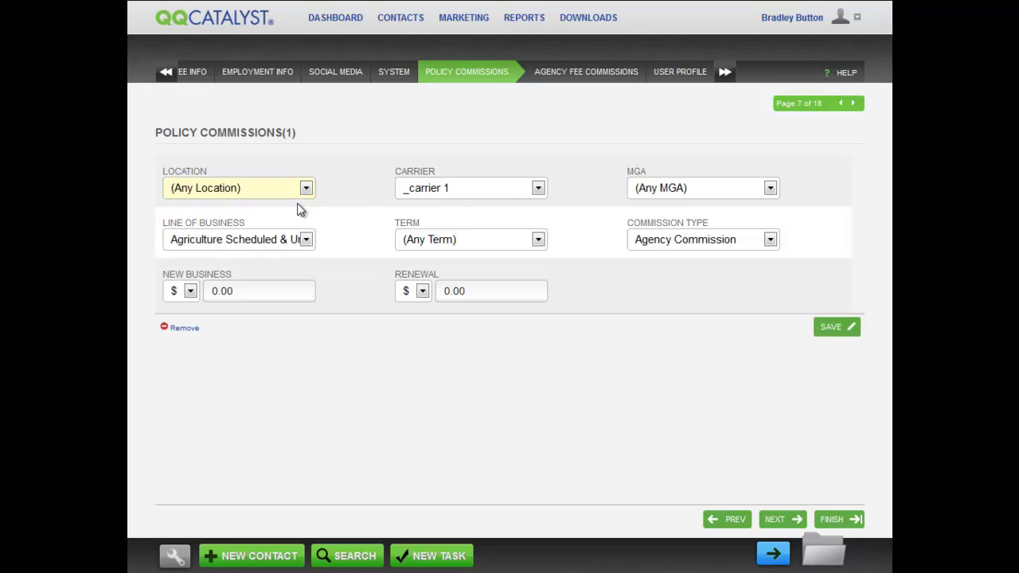
click(538, 189)
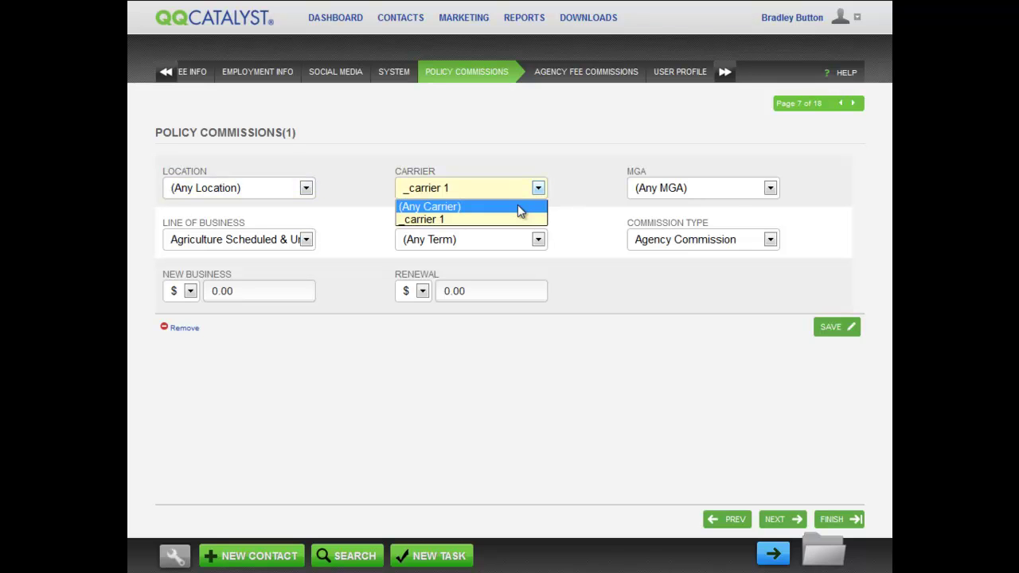
click(519, 208)
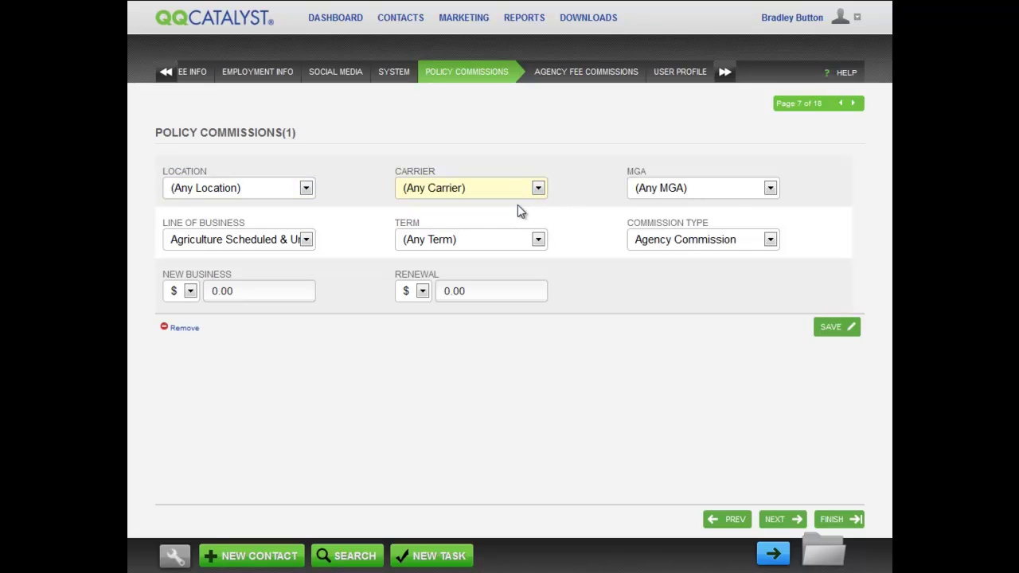
click(306, 239)
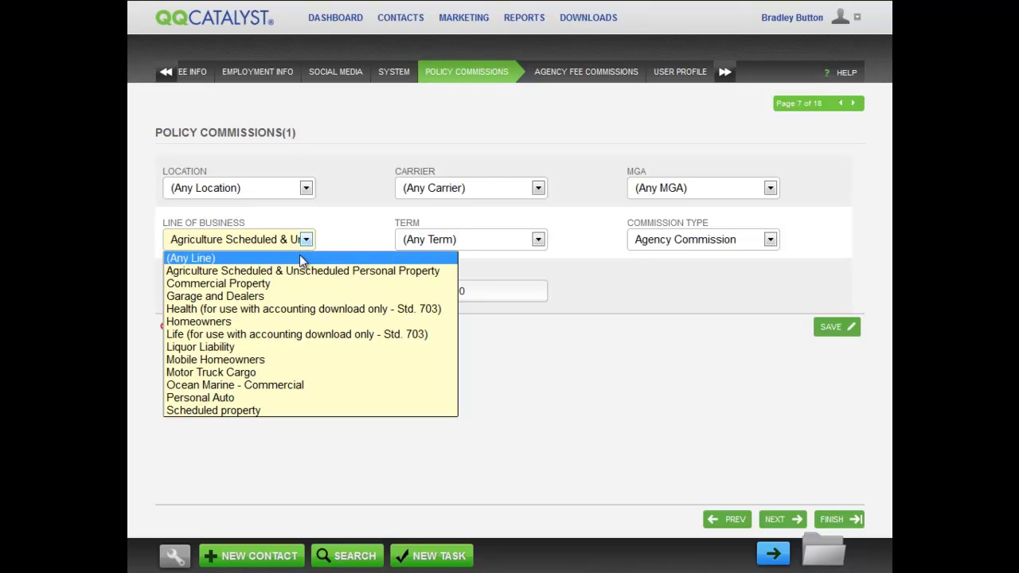
click(299, 258)
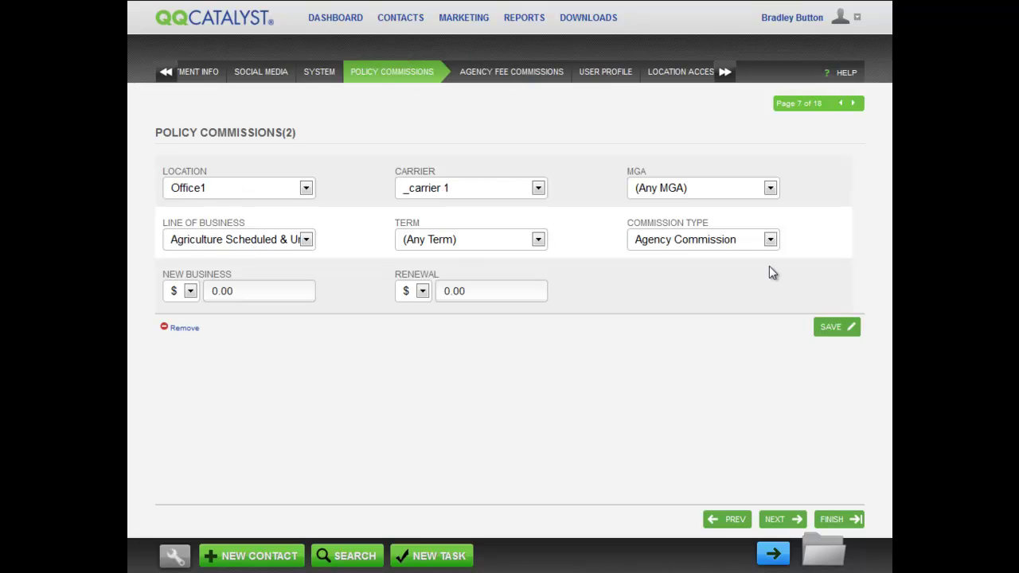
Step: Set commission type Premium + Fees with a 5% new business rate, and save it
click(770, 241)
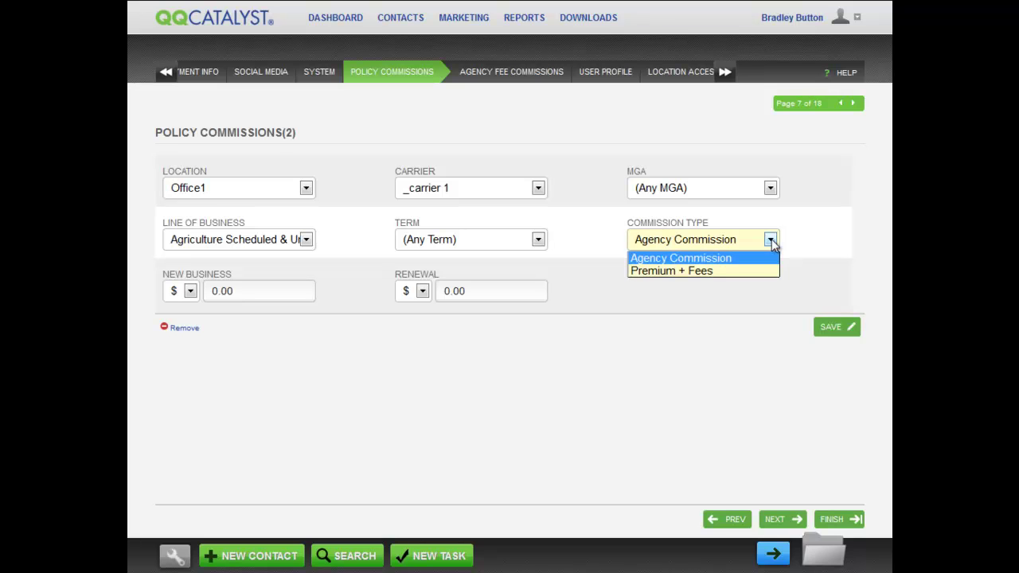
click(757, 258)
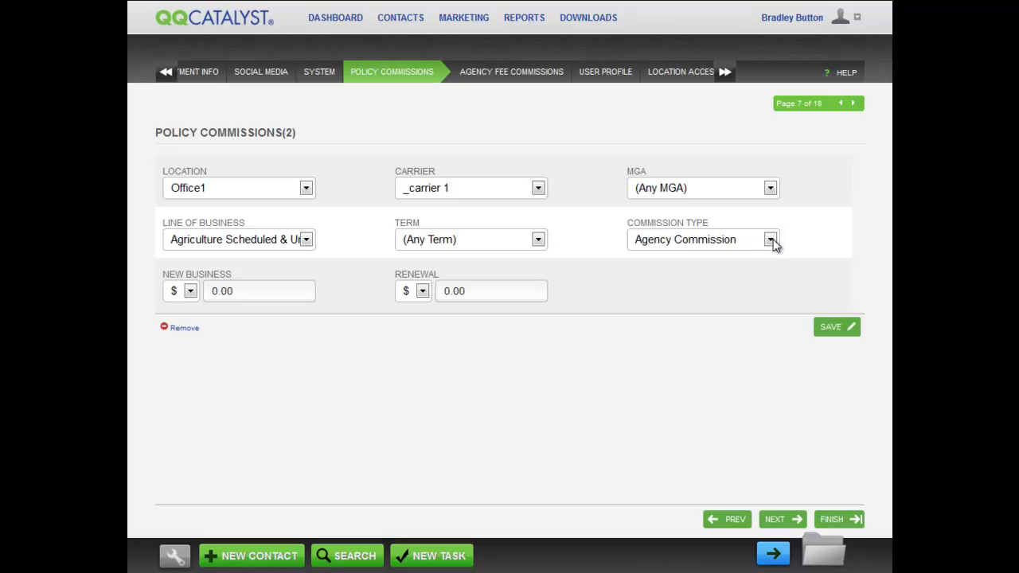
click(770, 240)
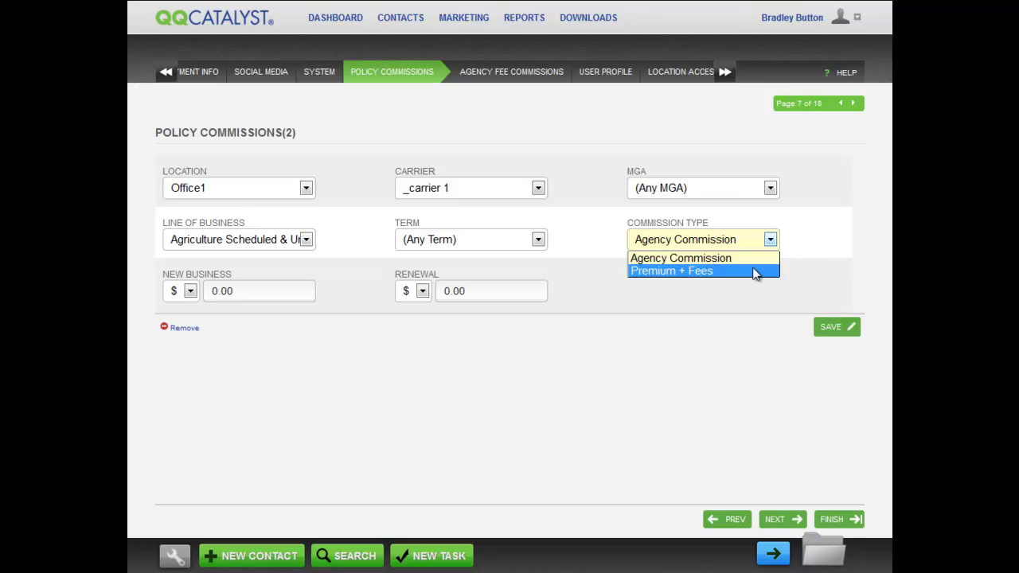
click(753, 271)
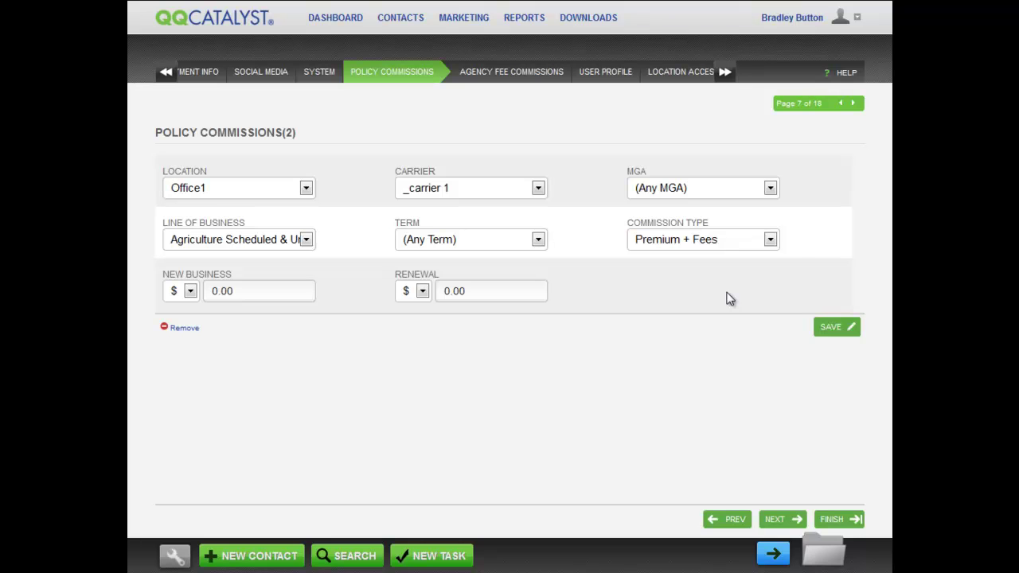
click(190, 292)
click(176, 322)
click(215, 291)
key(BackSpace)
key(Delete)
text(5)
key(Tab)
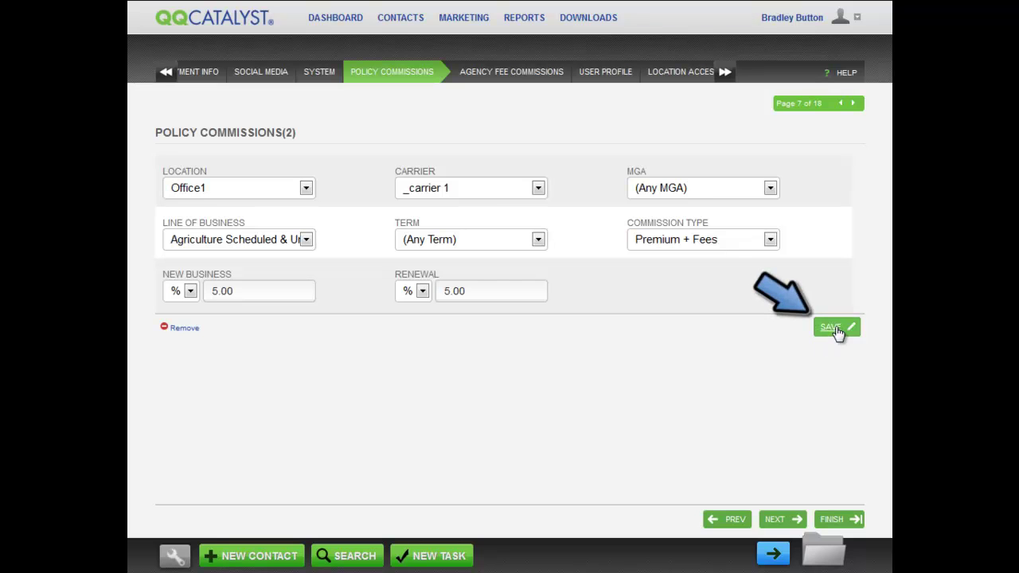
click(831, 328)
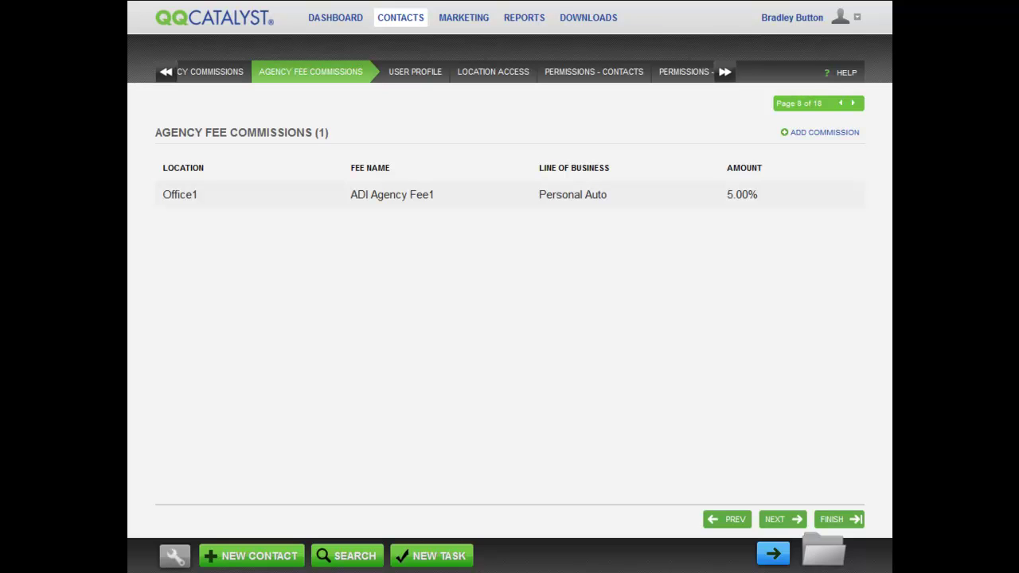
Step: Add fee ADI Agency Fee5 for Commercial Property at % 5 and save it
click(478, 197)
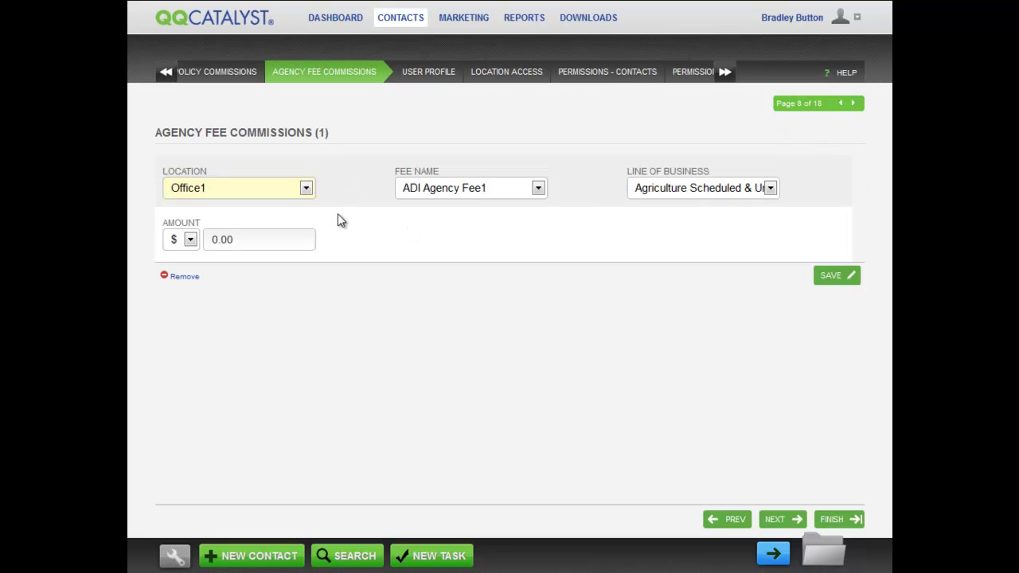
click(540, 188)
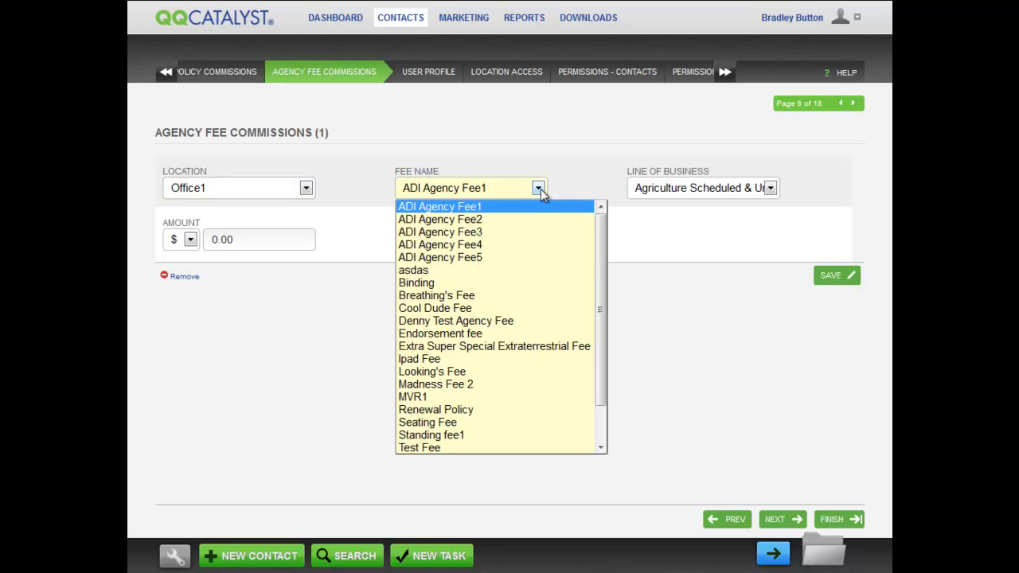
click(493, 257)
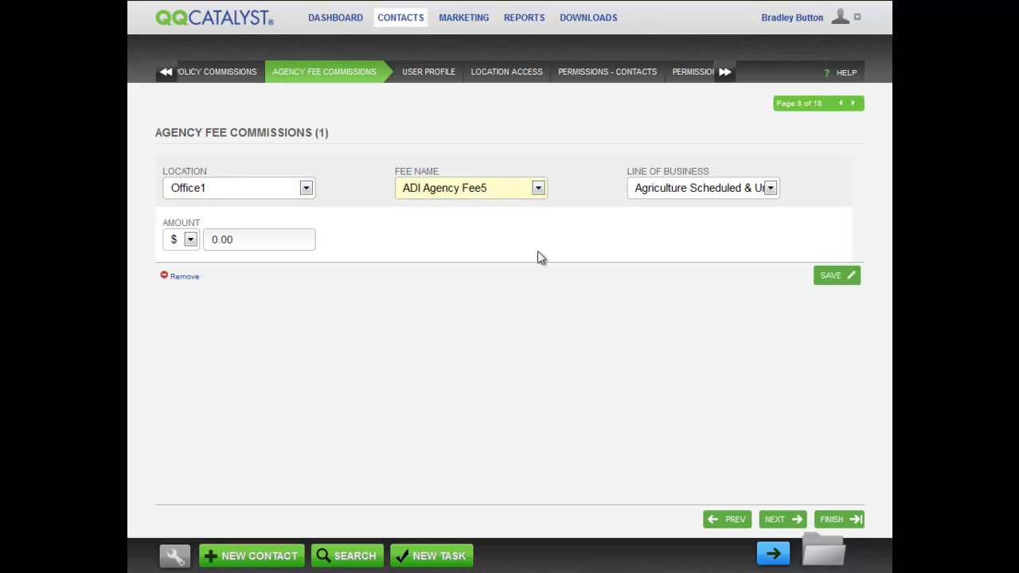
click(770, 189)
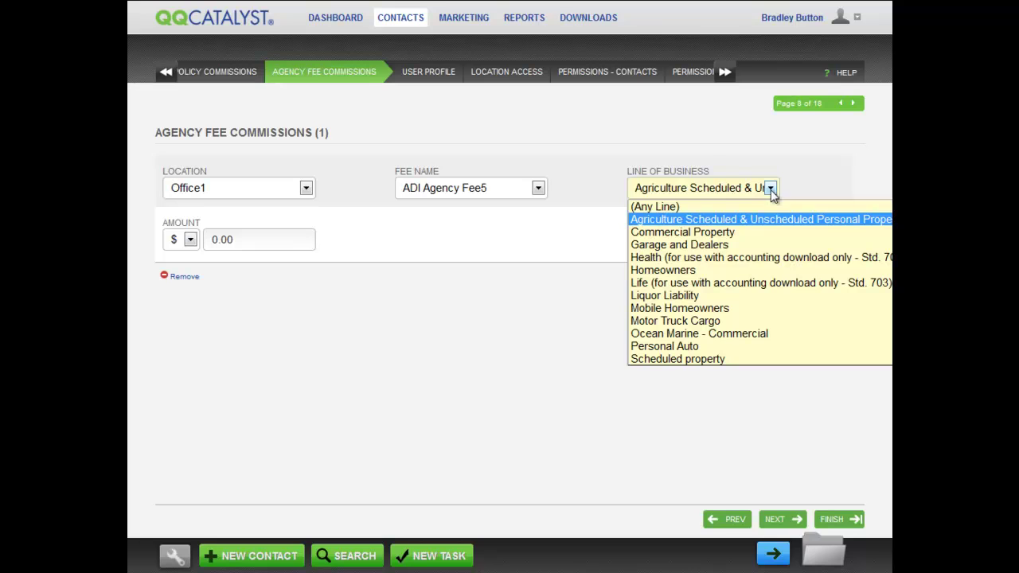
click(731, 235)
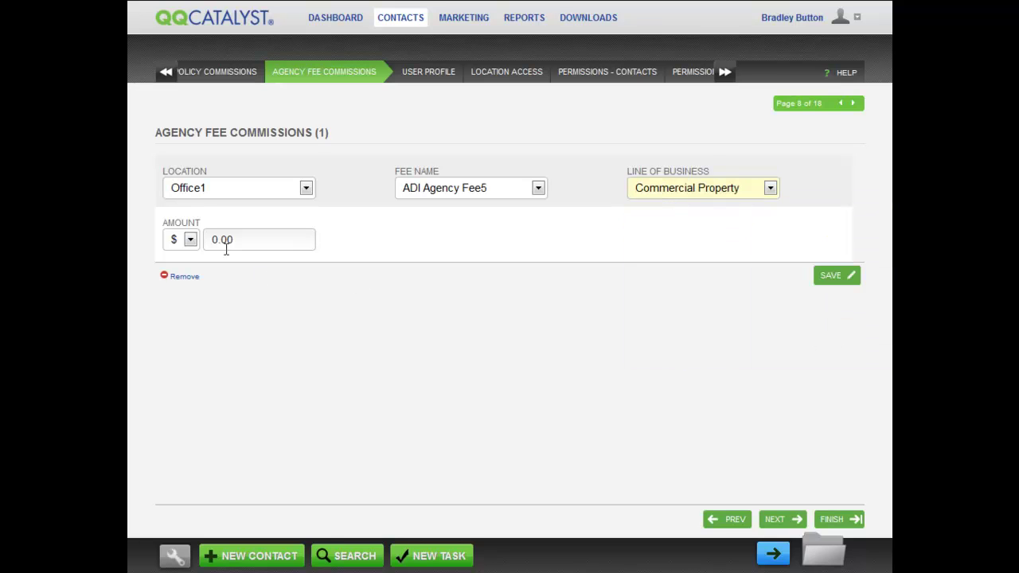
click(191, 241)
click(184, 270)
click(207, 239)
text(5)
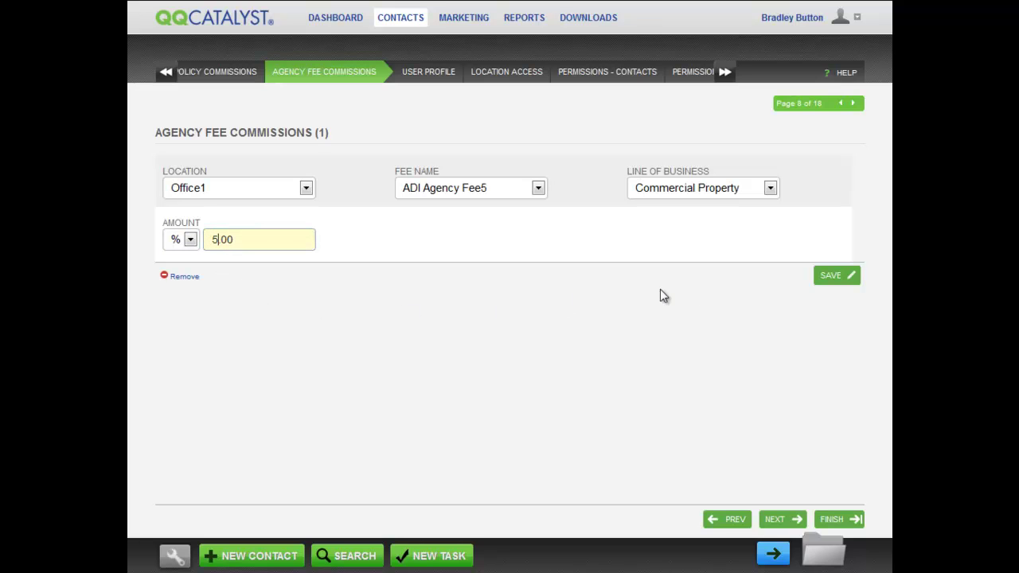
click(839, 282)
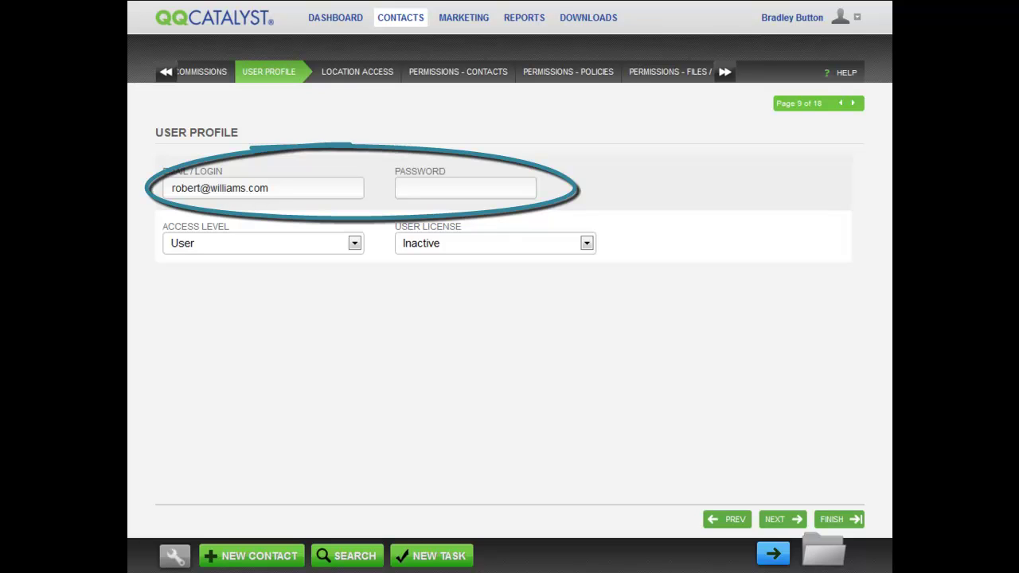
Step: Enter a password for the employee's login account
click(466, 187)
text(a)
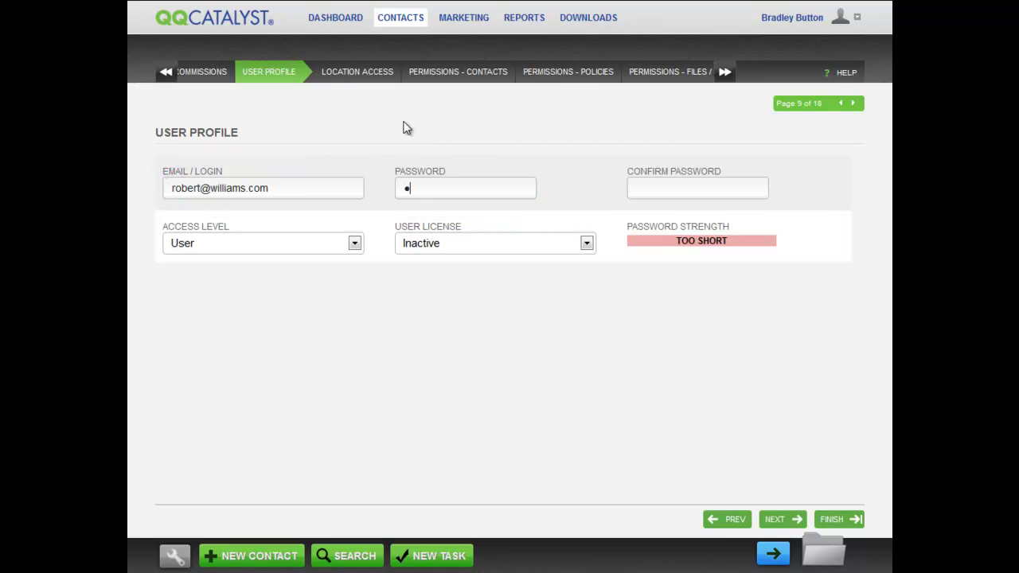
text(aaaaaaa)
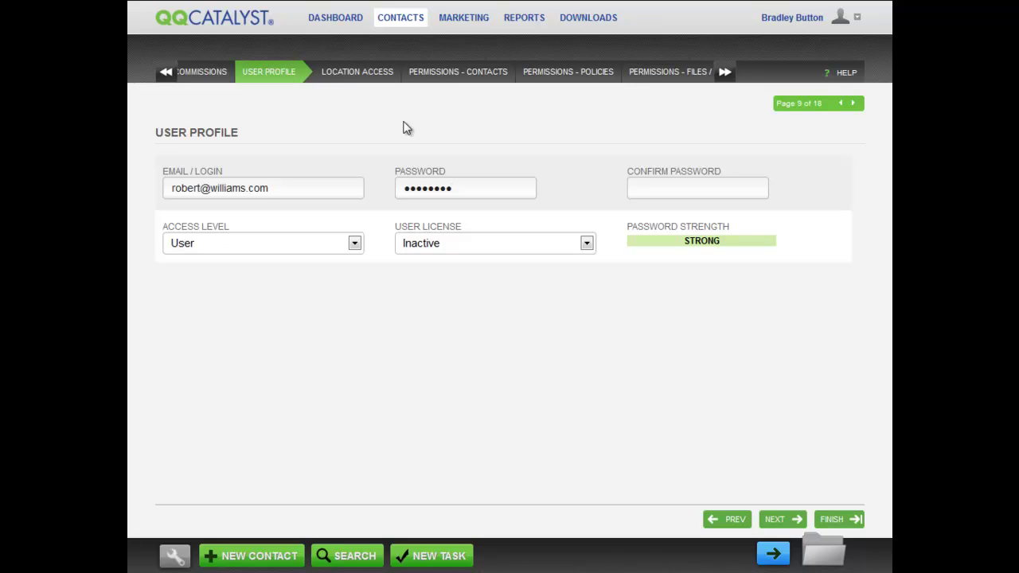
text(a)
click(355, 243)
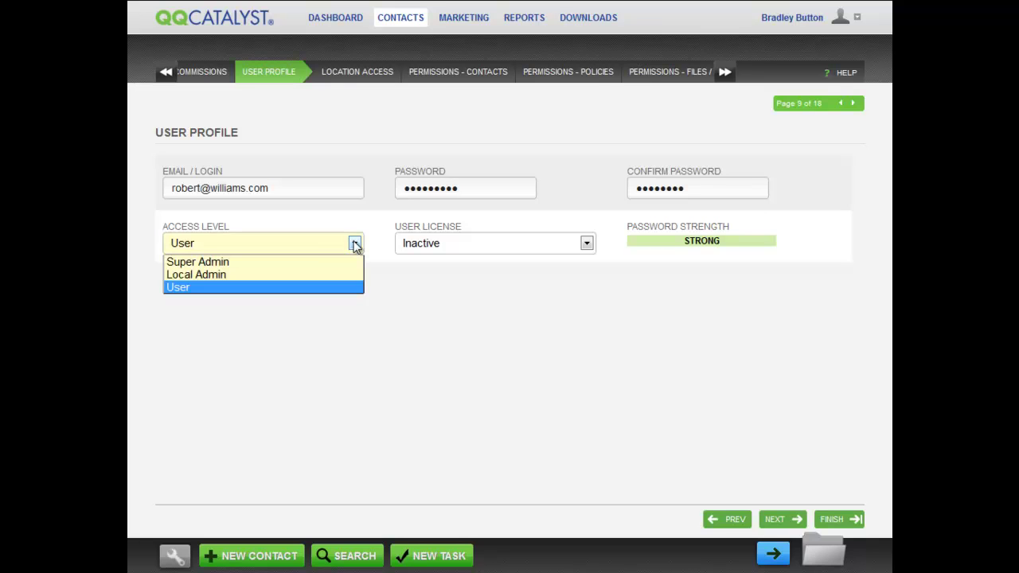
click(312, 263)
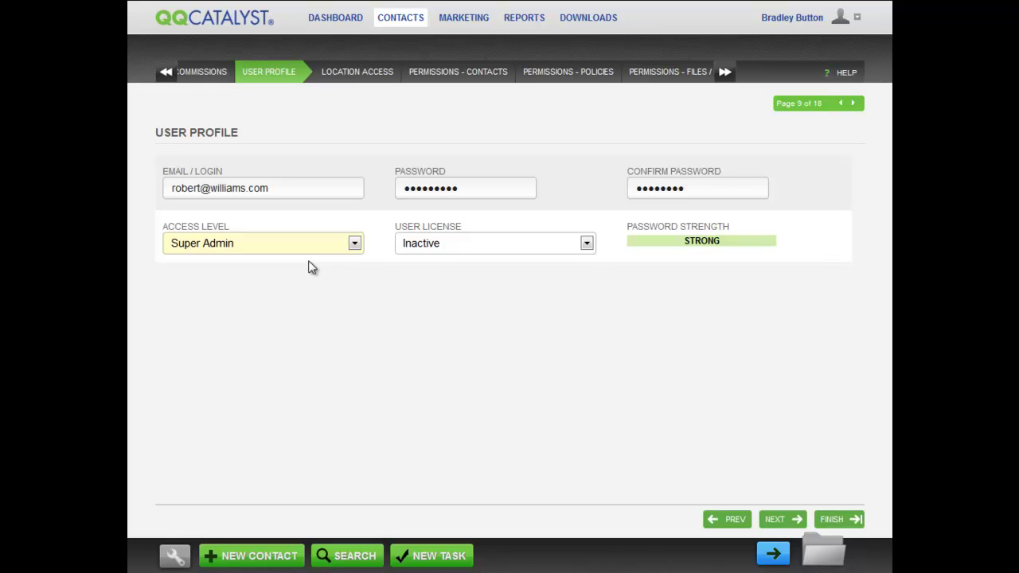
click(353, 243)
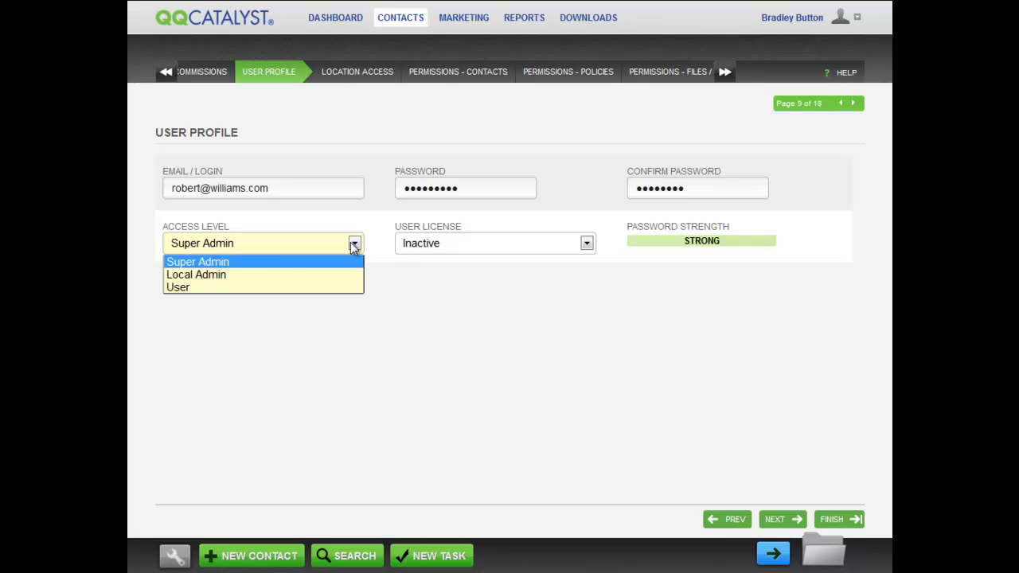
click(279, 274)
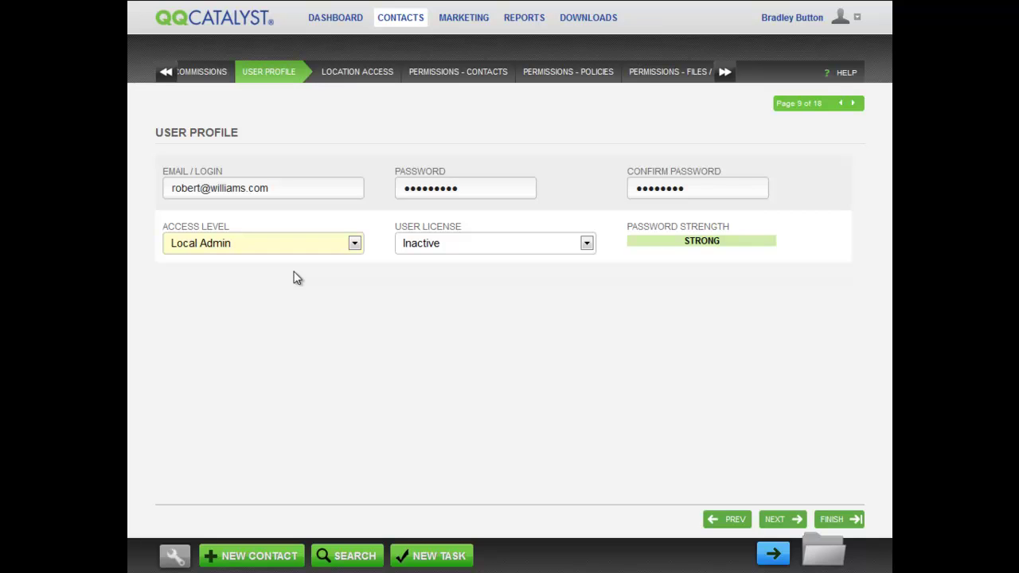
click(355, 244)
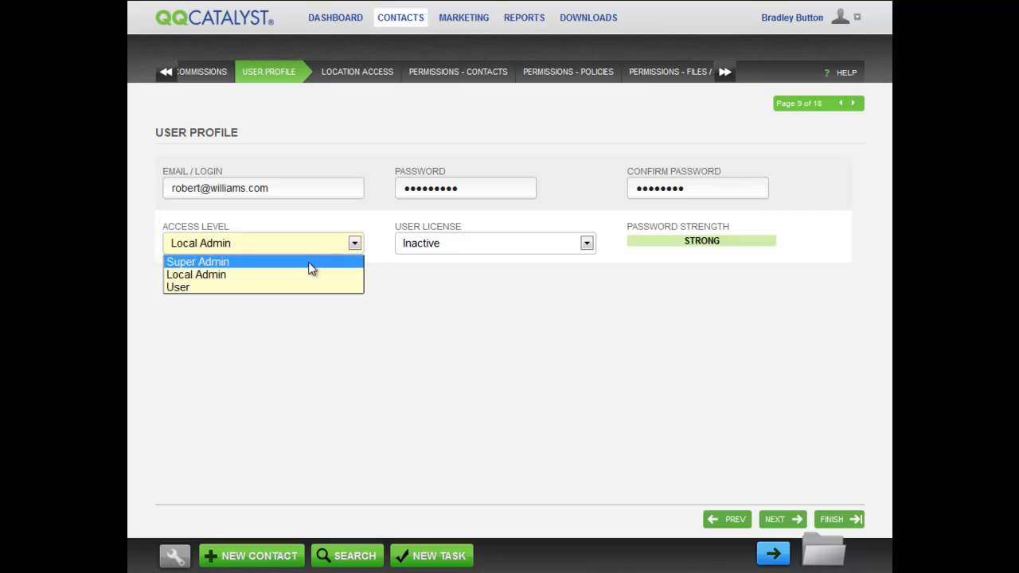
click(282, 287)
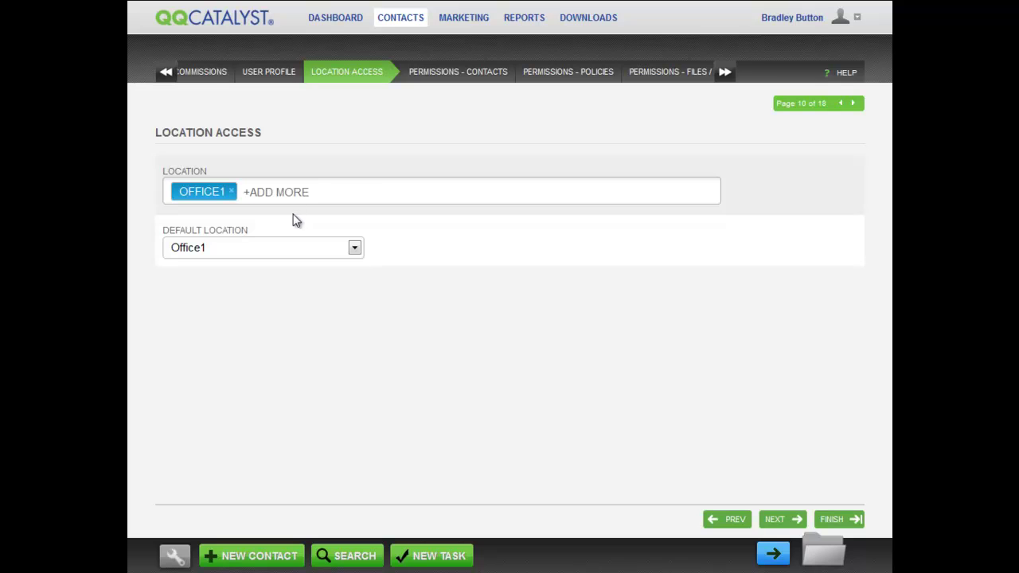
Step: Add CORPORATE and 25111 as accessible locations and set Corporate as the default location
click(289, 193)
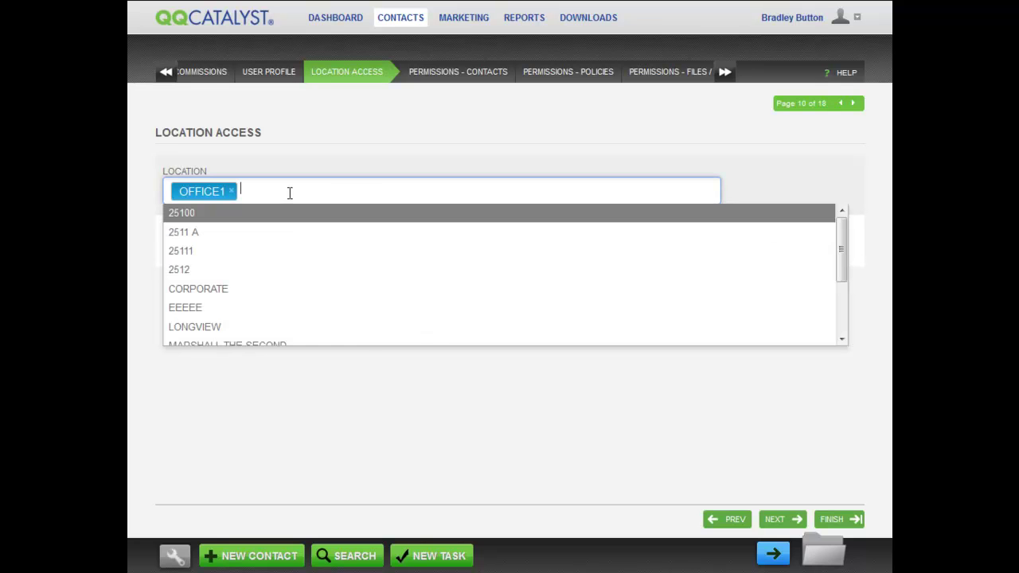
click(237, 289)
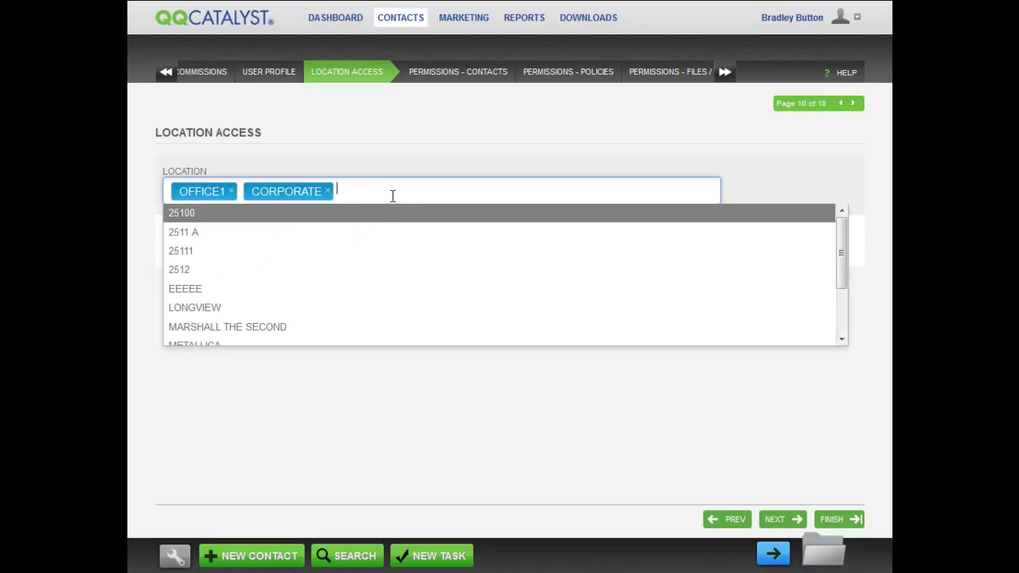
click(263, 253)
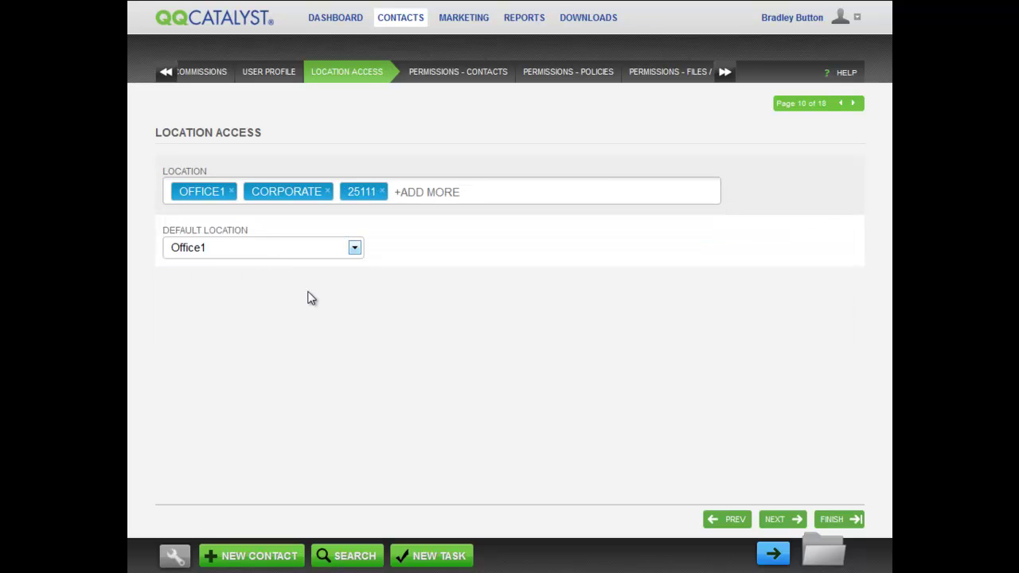
click(353, 248)
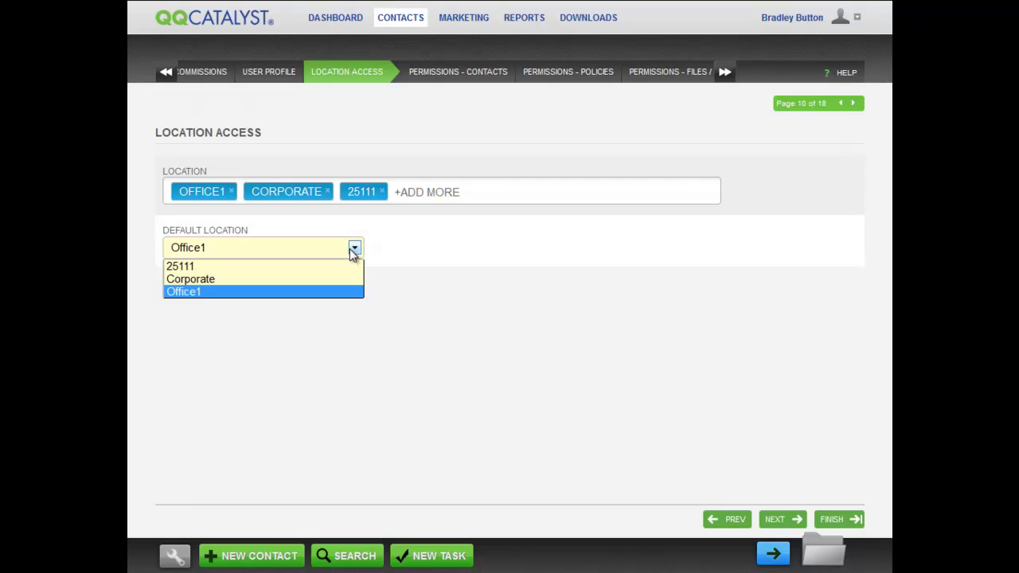
click(310, 282)
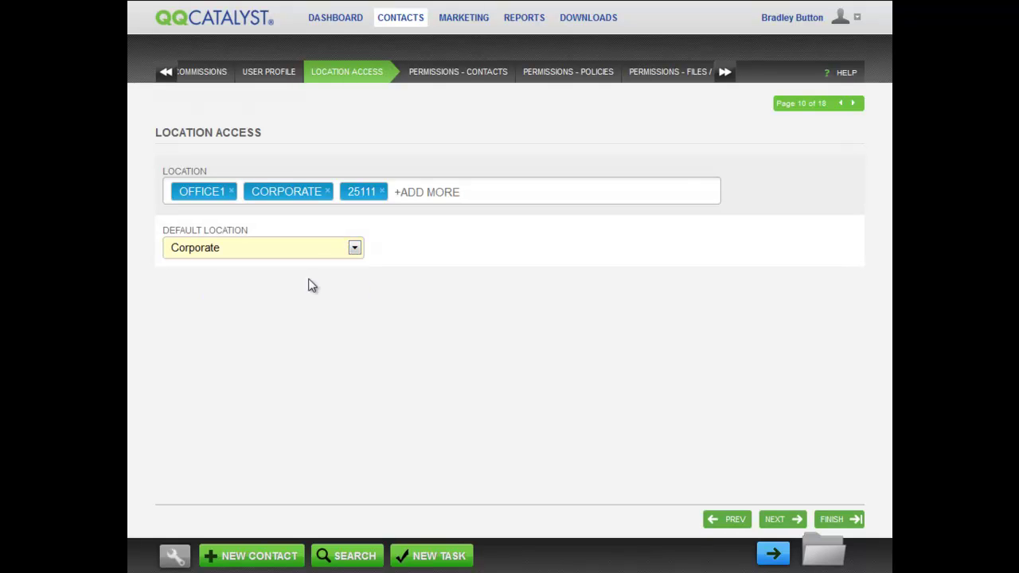
triple_click(326, 347)
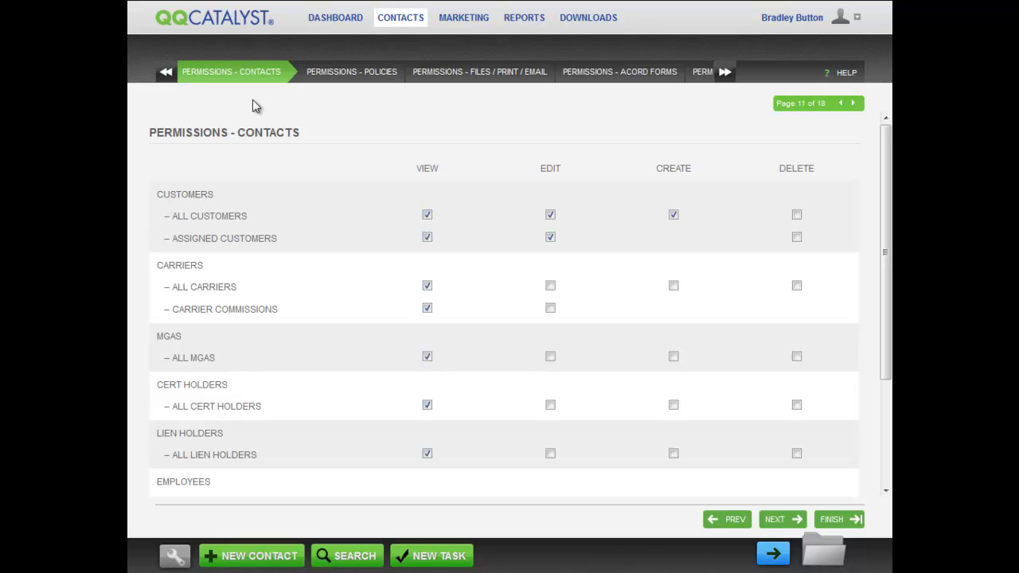
Step: Look over the Policies and Files/Print/Email permission pages, then return to Contacts permissions
click(354, 72)
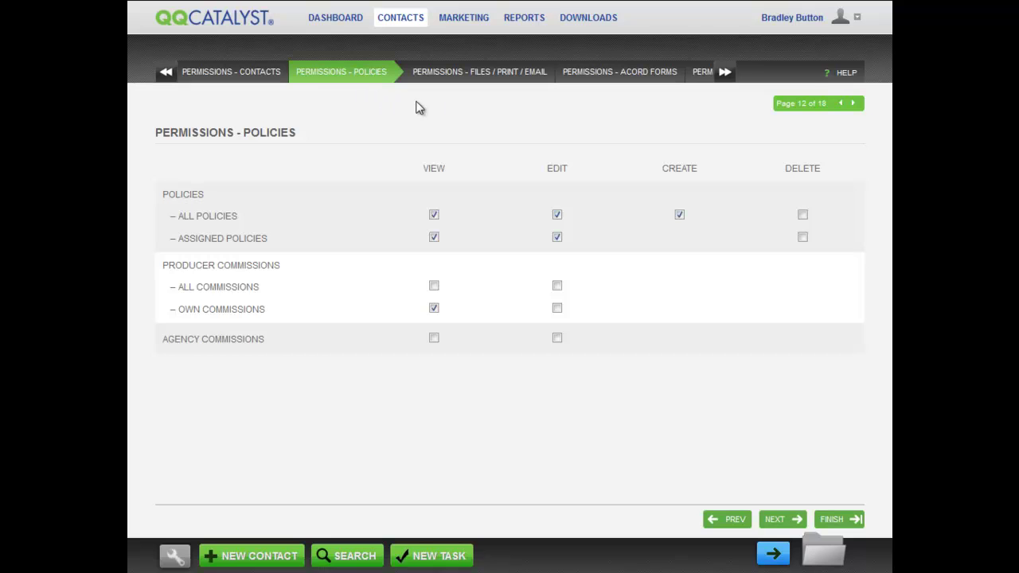
click(481, 73)
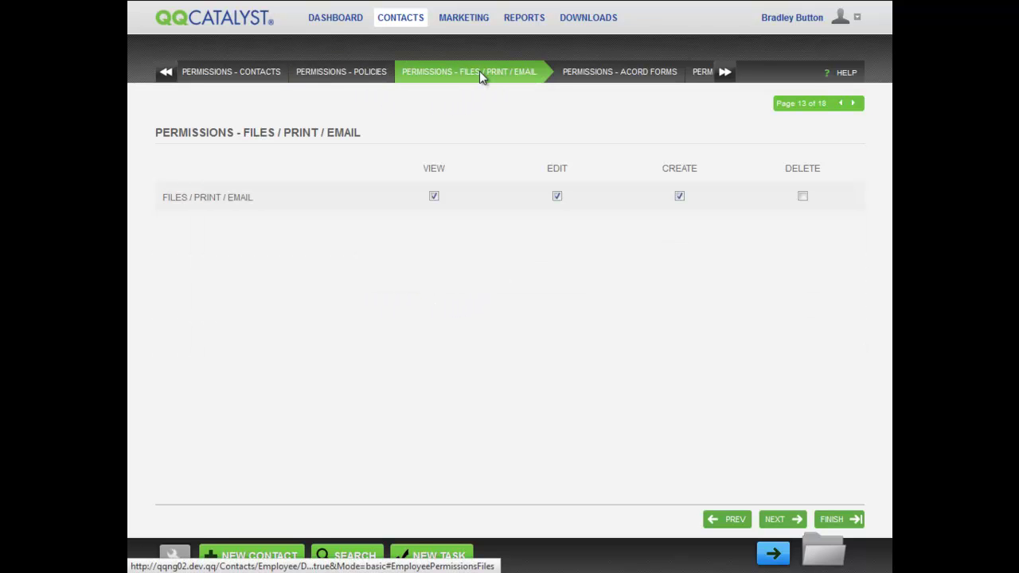
click(228, 76)
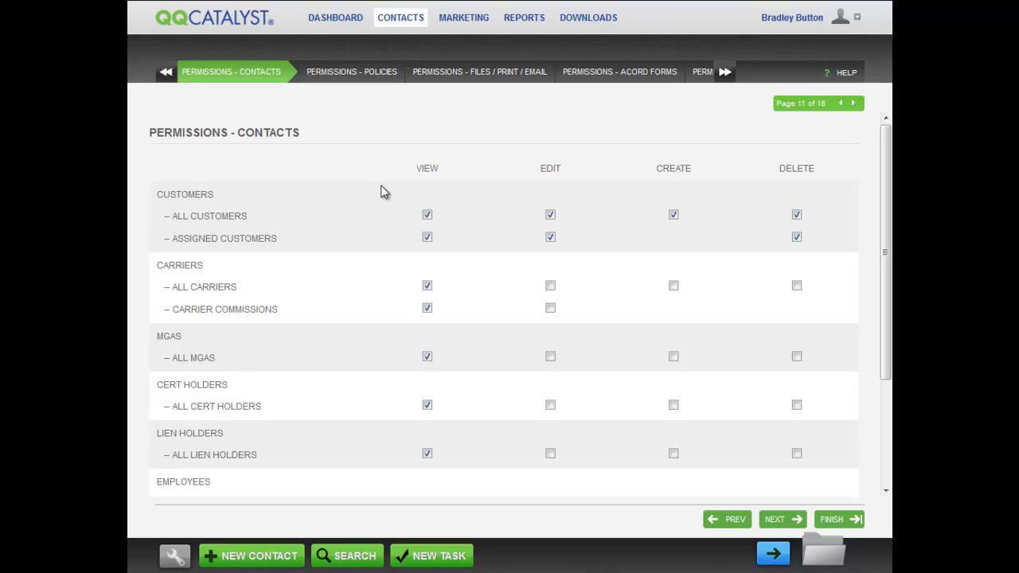
Step: Clear the All Customers View permission and scroll down the contacts permissions list
click(427, 216)
drag(885, 296, 877, 403)
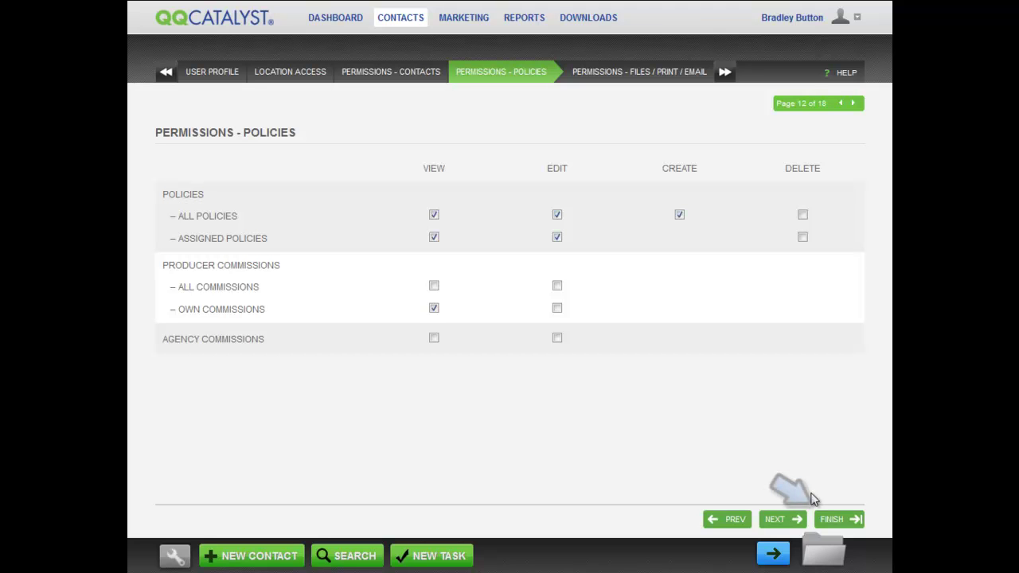
Step: Save the new employee and review its User Preferences, Commissions, Permissions and Employee Info tabs
click(834, 519)
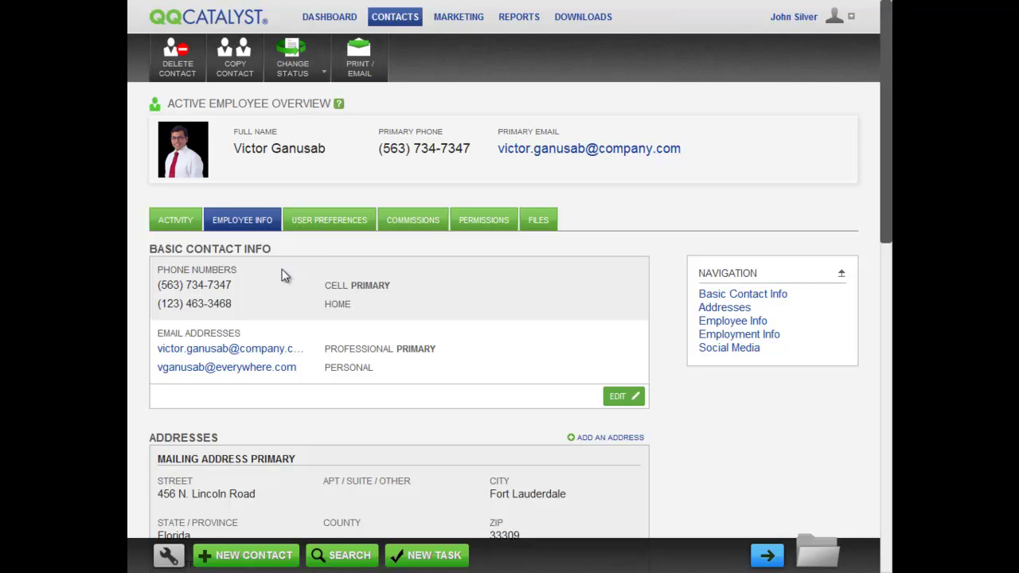
click(326, 229)
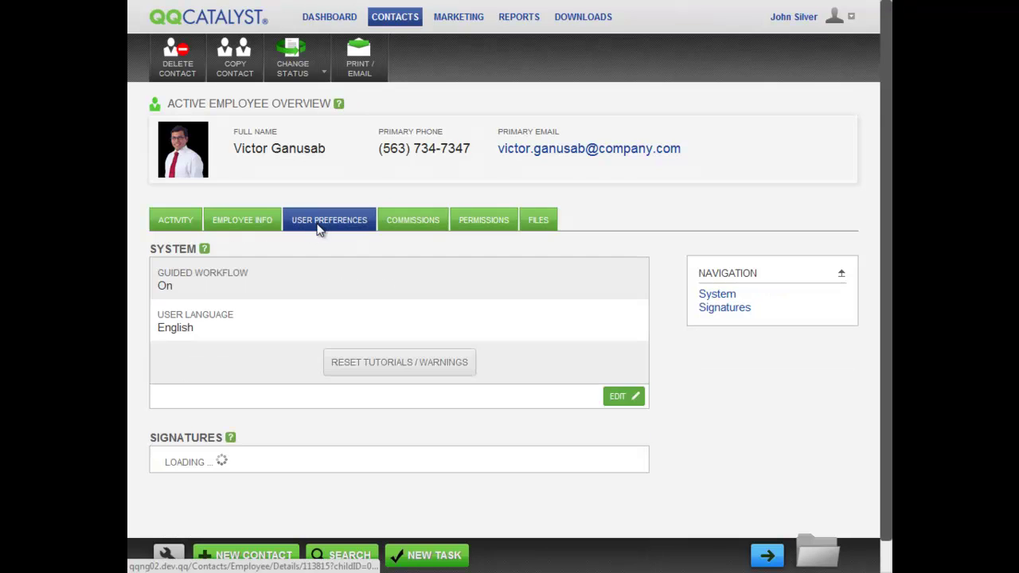
click(439, 224)
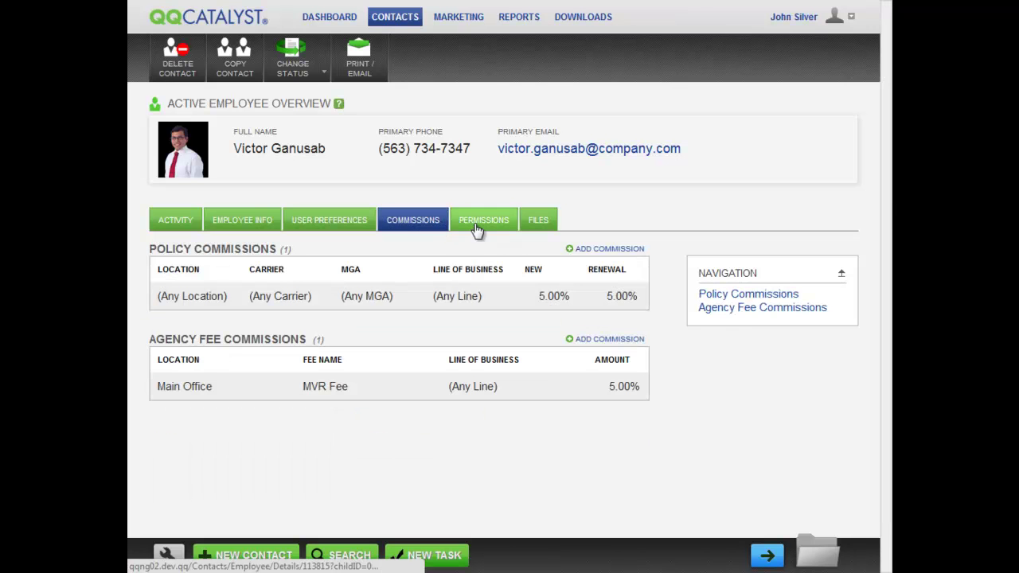
click(476, 230)
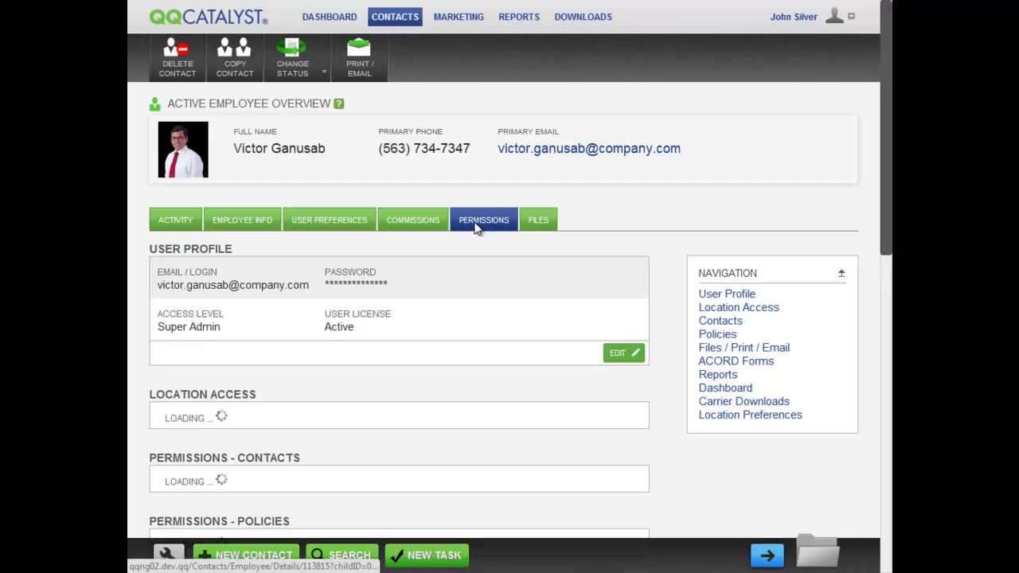
click(252, 226)
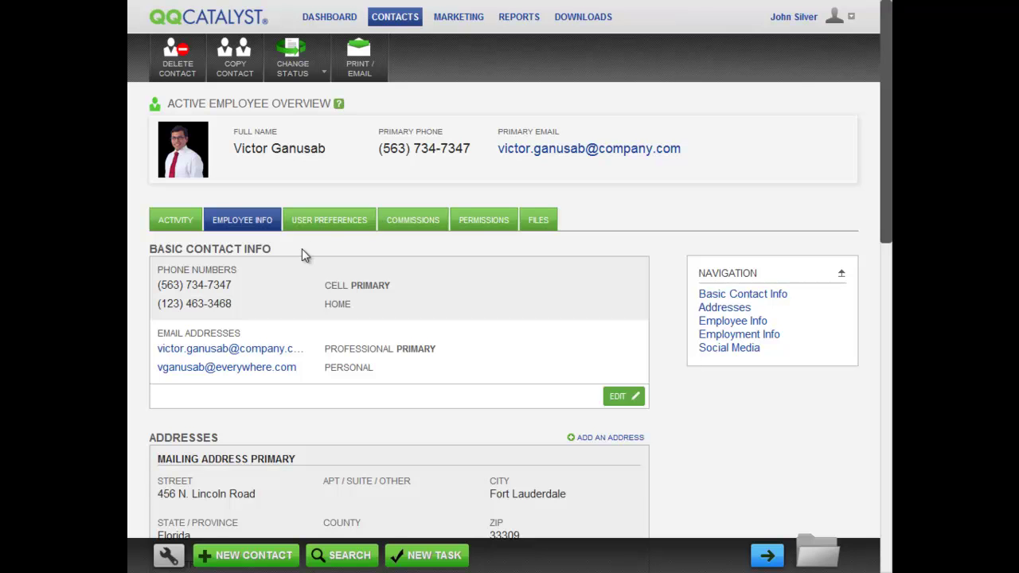
click(334, 226)
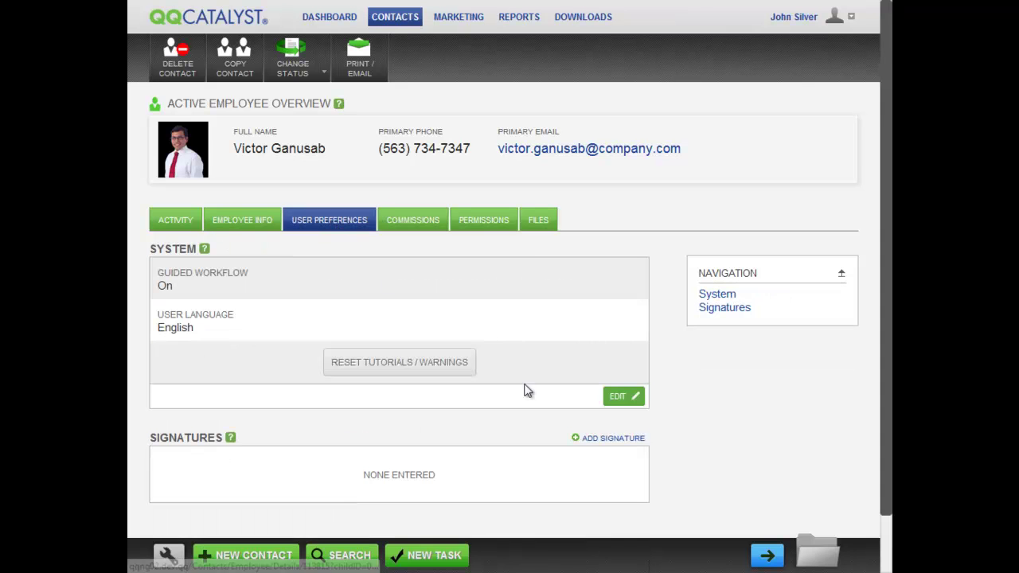
Step: Add signature.jpg as a signature named 'signature' and post the note 'This is my note.'
click(597, 440)
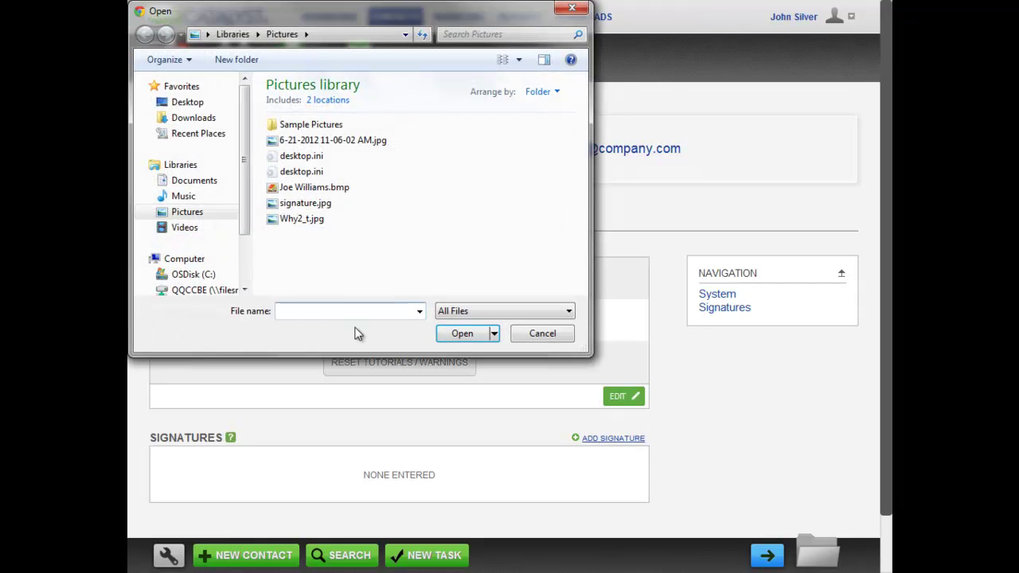
click(292, 208)
double_click(293, 208)
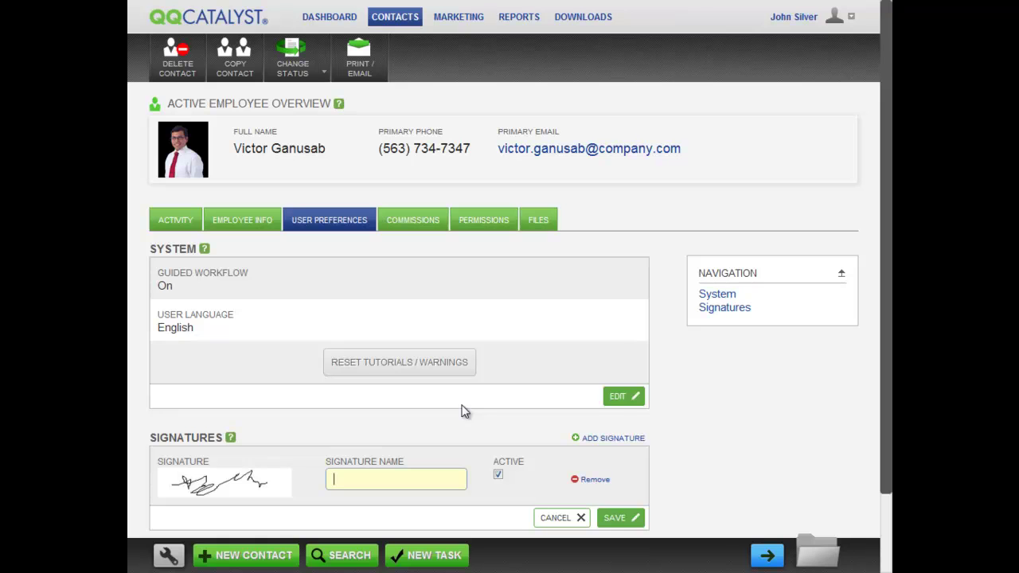
text(signature)
click(612, 518)
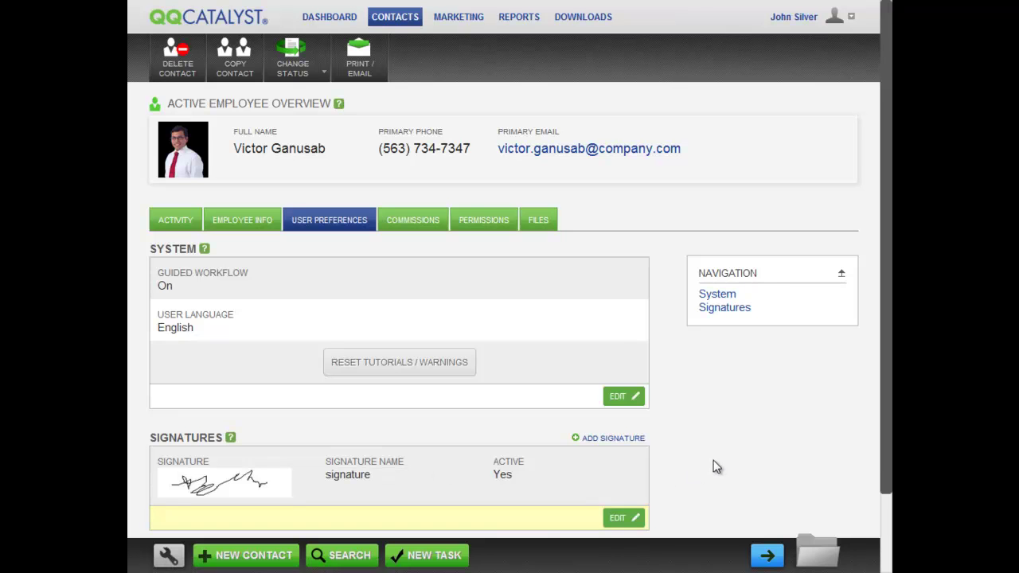
text(Th)
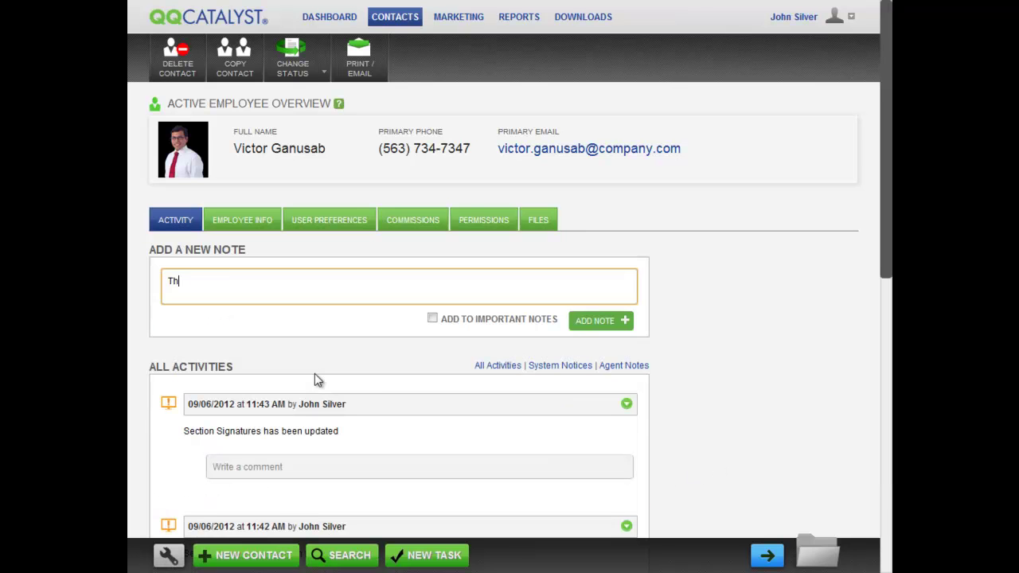
text(is is my note.)
click(624, 319)
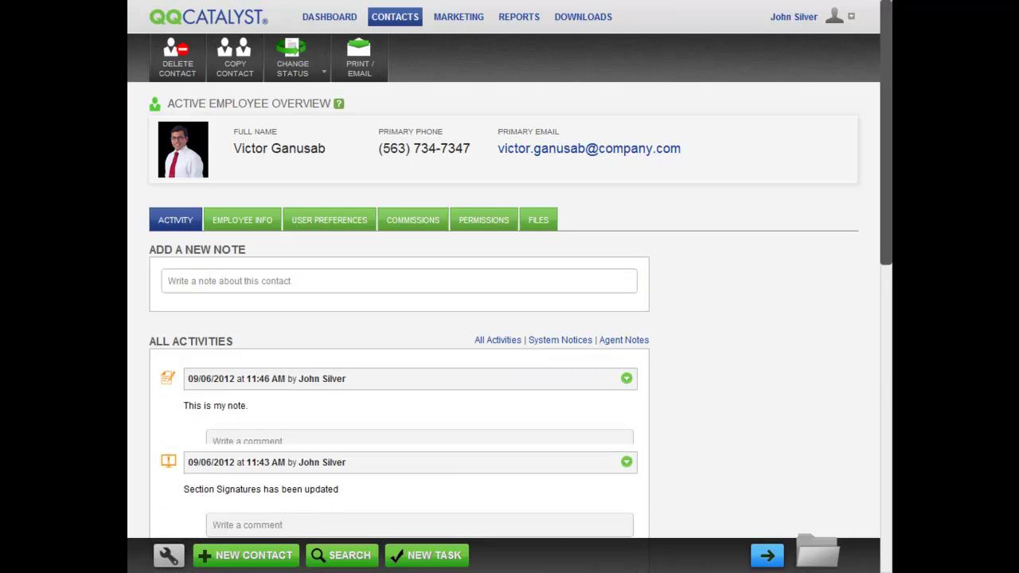